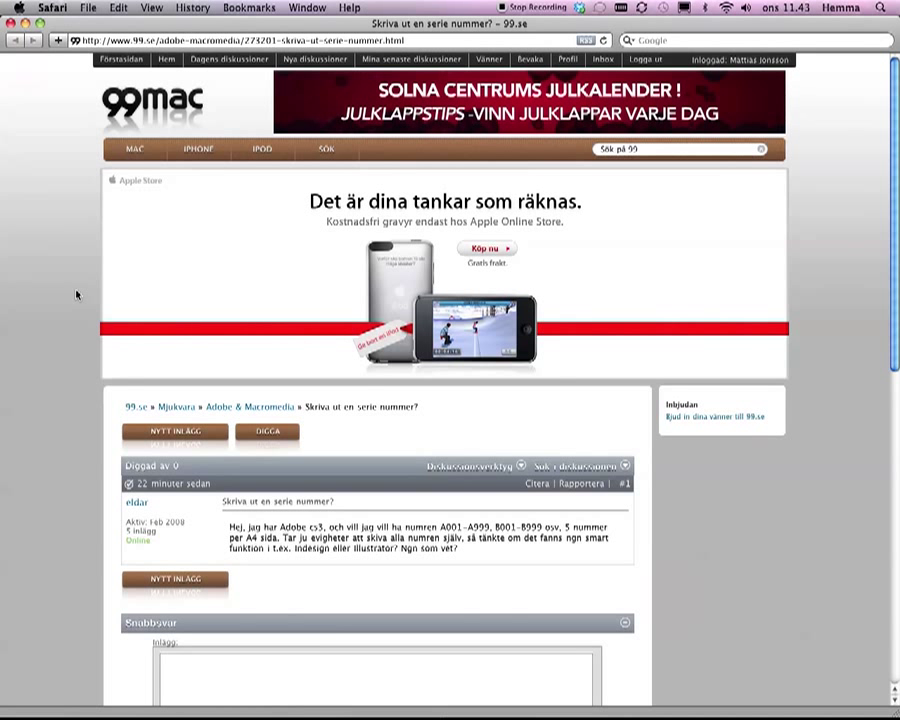
- Read down the 99mac forum question about printing serial numbers, then call up the application switcher
{"action": "scroll", "coordinate": [76, 294], "scroll_direction": "down", "scroll_amount": 3}
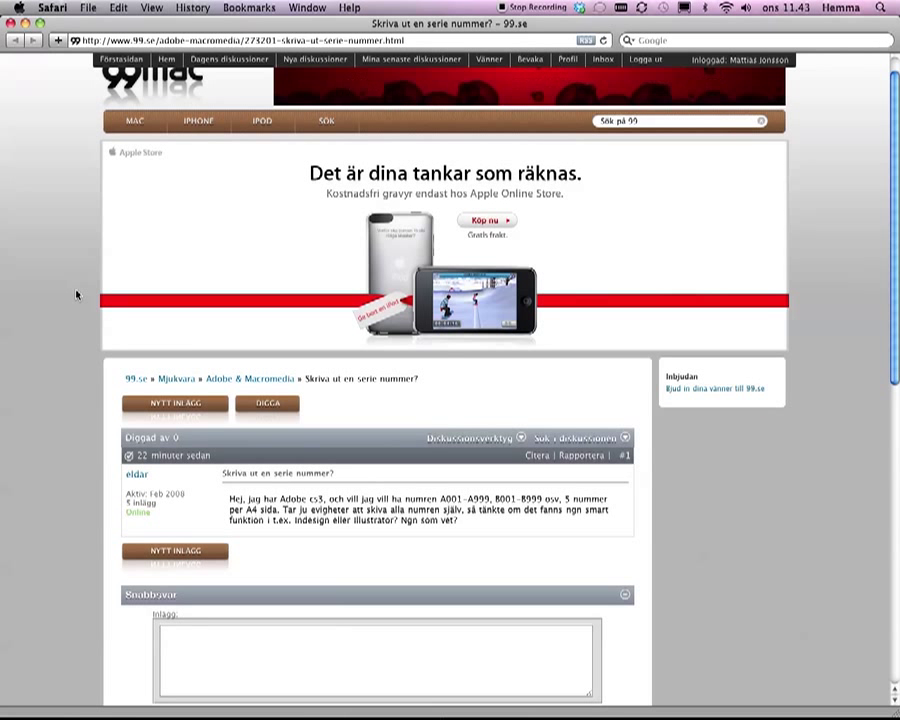
{"action": "scroll", "coordinate": [76, 294], "scroll_direction": "down", "scroll_amount": 2}
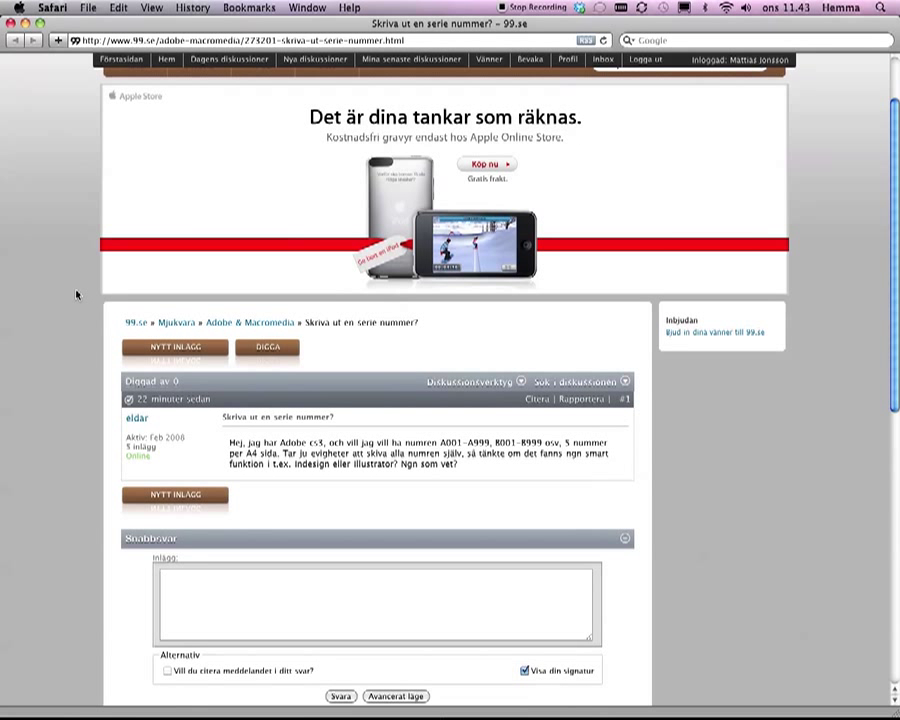
{"action": "key", "text": "super+Tab"}
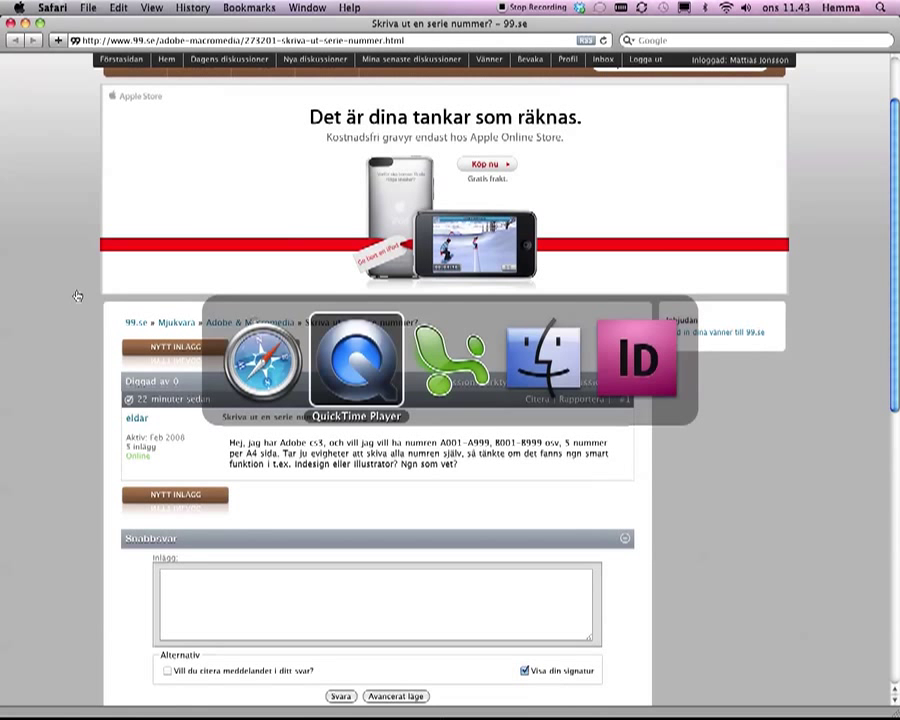
- In Excel, enter the heading Nummer in A1 and the values 1, 2, 3 in A2:A4, then select column A
{"action": "key", "text": "super+Tab"}
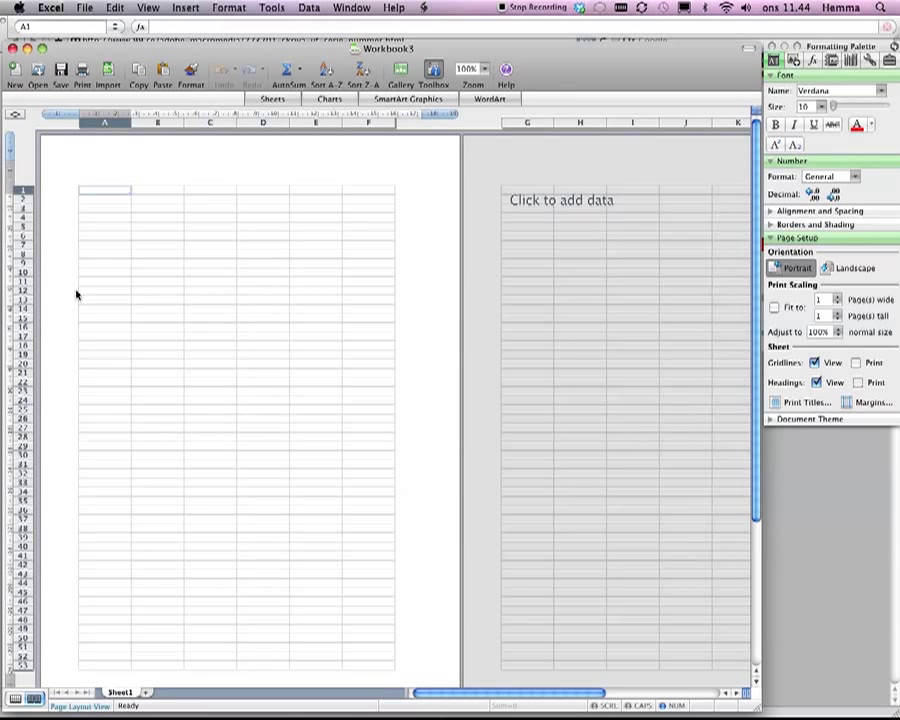
{"action": "type", "text": "Nummer"}
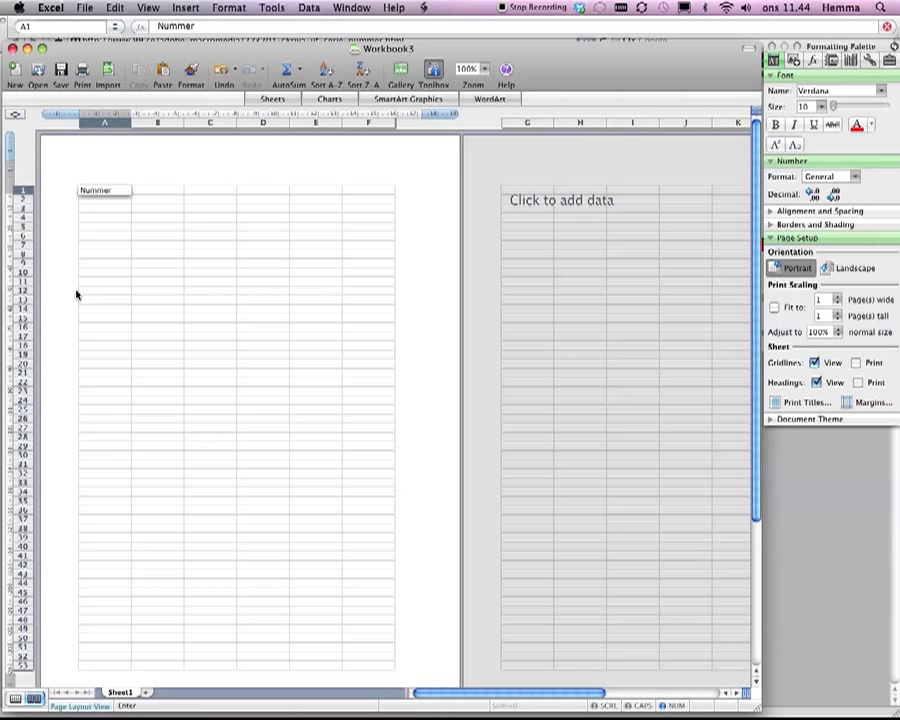
{"action": "key", "text": "Return"}
{"action": "type", "text": "1"}
{"action": "key", "text": "Return"}
{"action": "type", "text": "2"}
{"action": "key", "text": "Return"}
{"action": "type", "text": "3"}
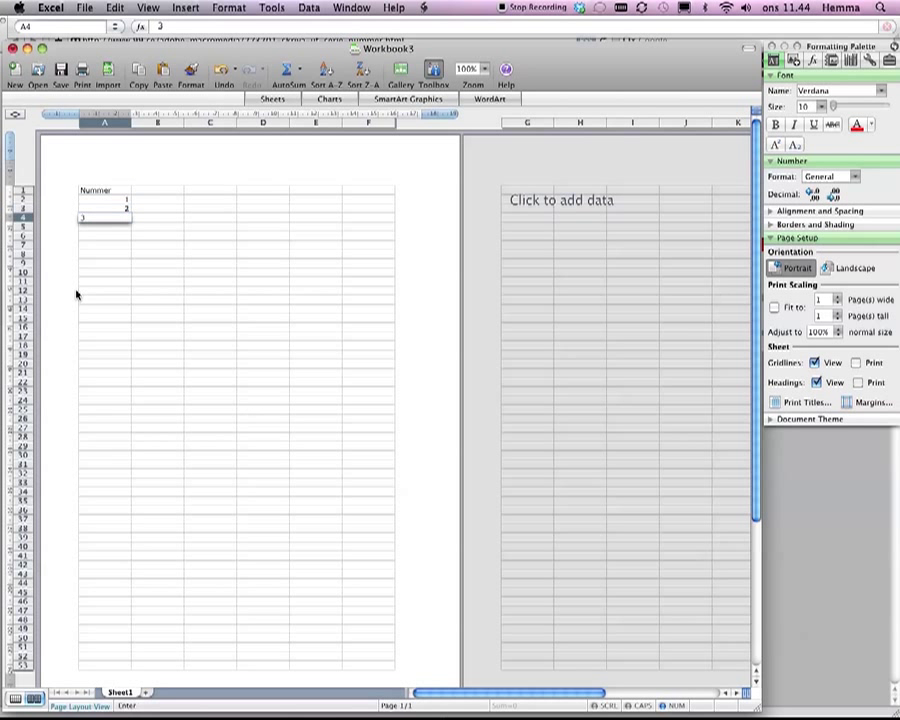
{"action": "key", "text": "Up"}
{"action": "key", "text": "Up"}
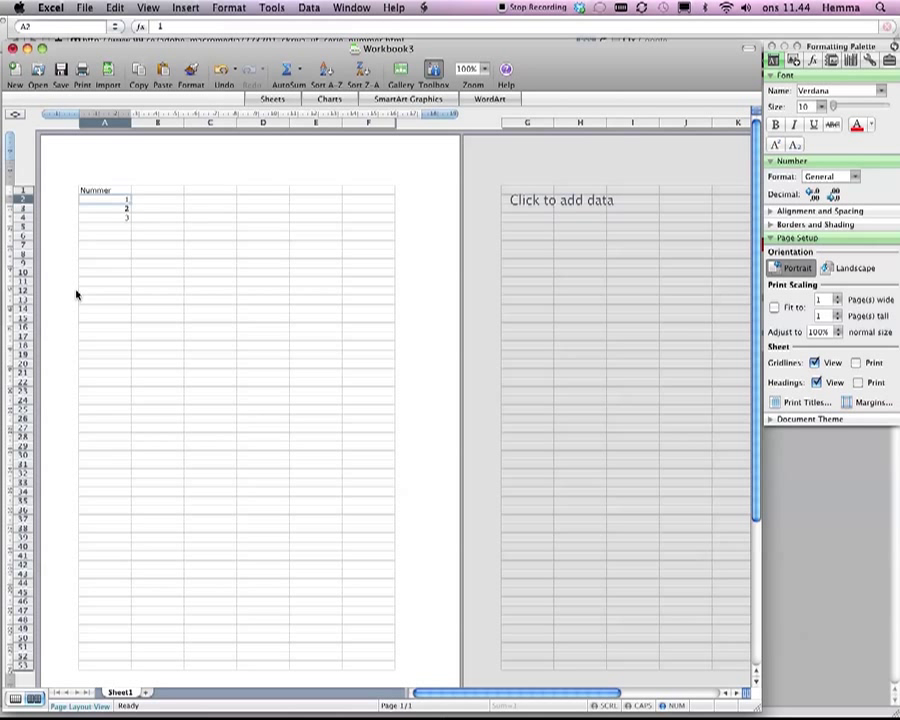
{"action": "left_click", "coordinate": [105, 122]}
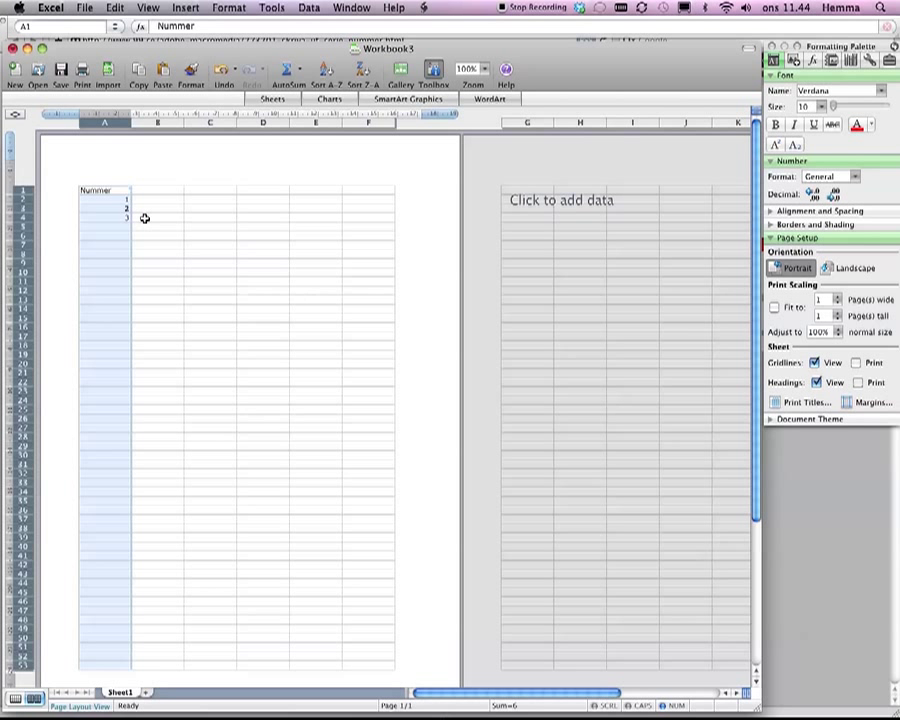
- Apply the custom number format 000 to column A so the values read 001, 002, 003
{"action": "key", "text": "super+1"}
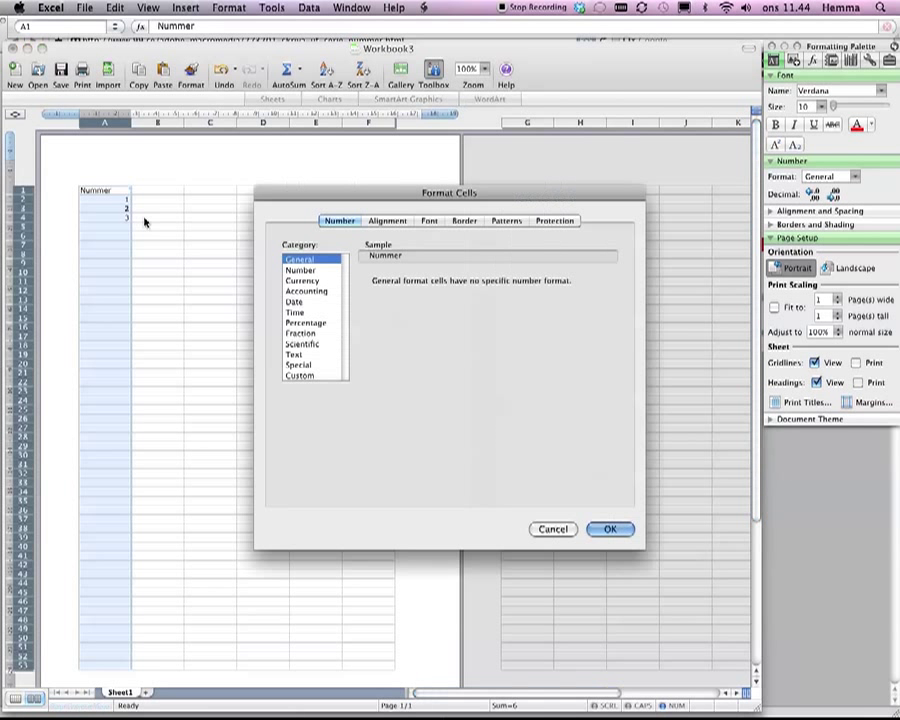
{"action": "left_click_drag", "start_coordinate": [324, 200], "coordinate": [324, 160]}
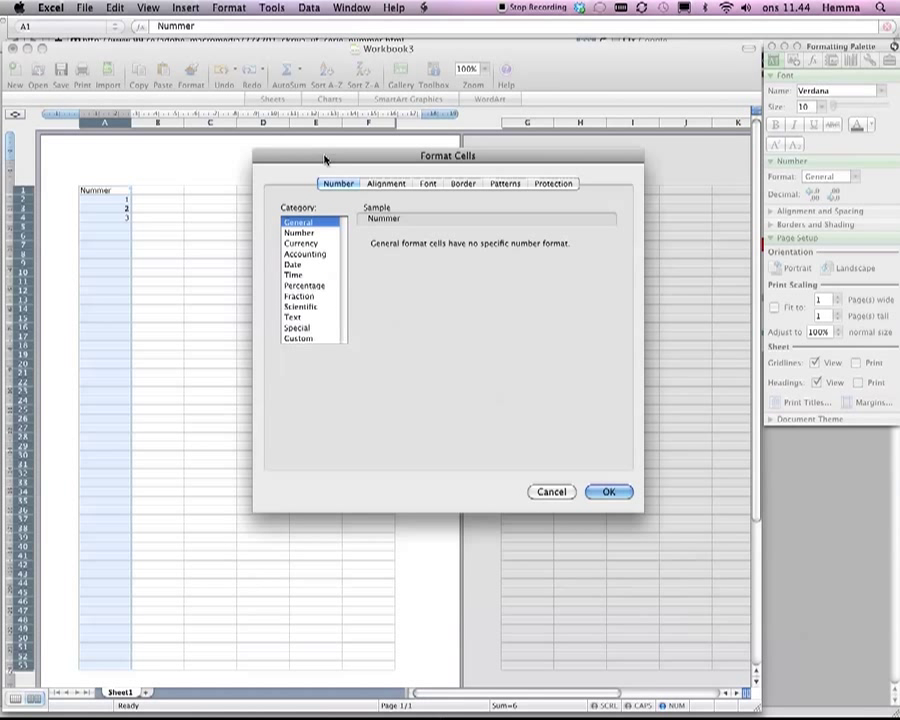
{"action": "left_click", "coordinate": [298, 338]}
{"action": "key", "text": "Tab"}
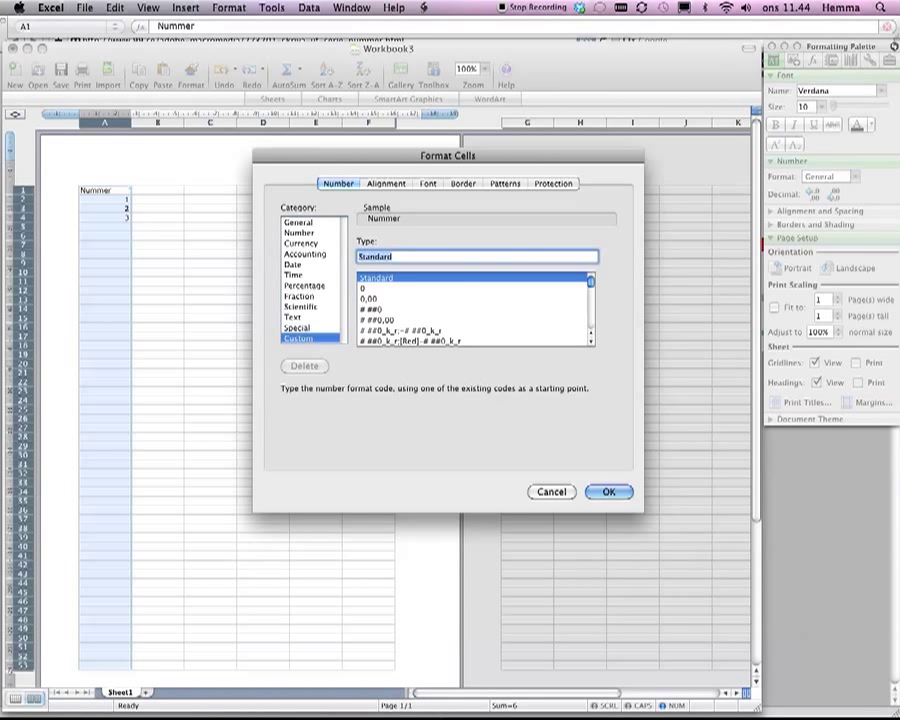
{"action": "type", "text": "000"}
{"action": "left_click", "coordinate": [607, 491]}
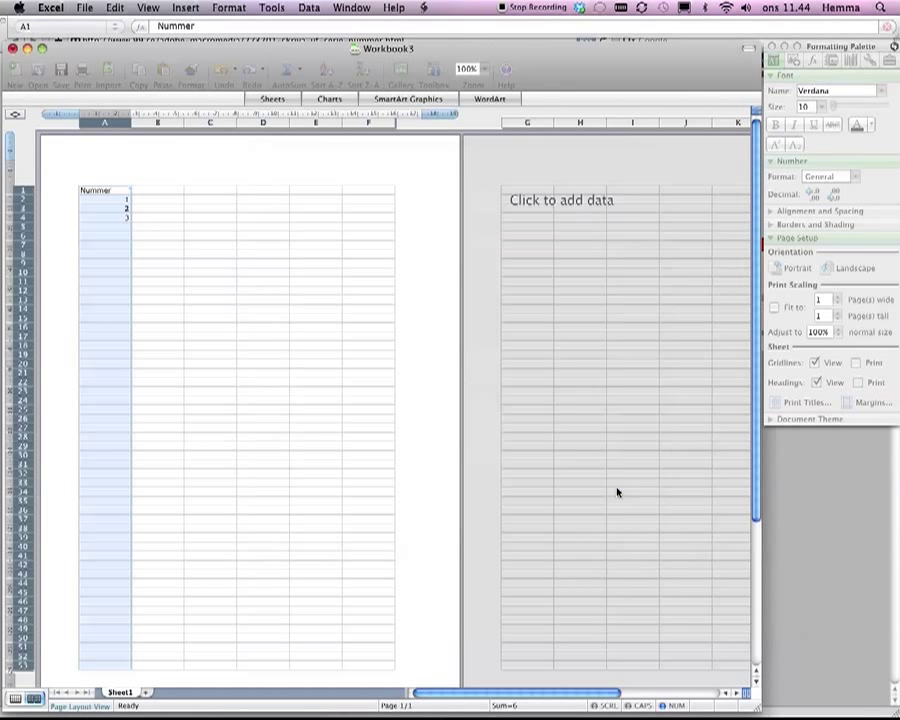
{"action": "left_click_drag", "start_coordinate": [120, 199], "coordinate": [131, 221]}
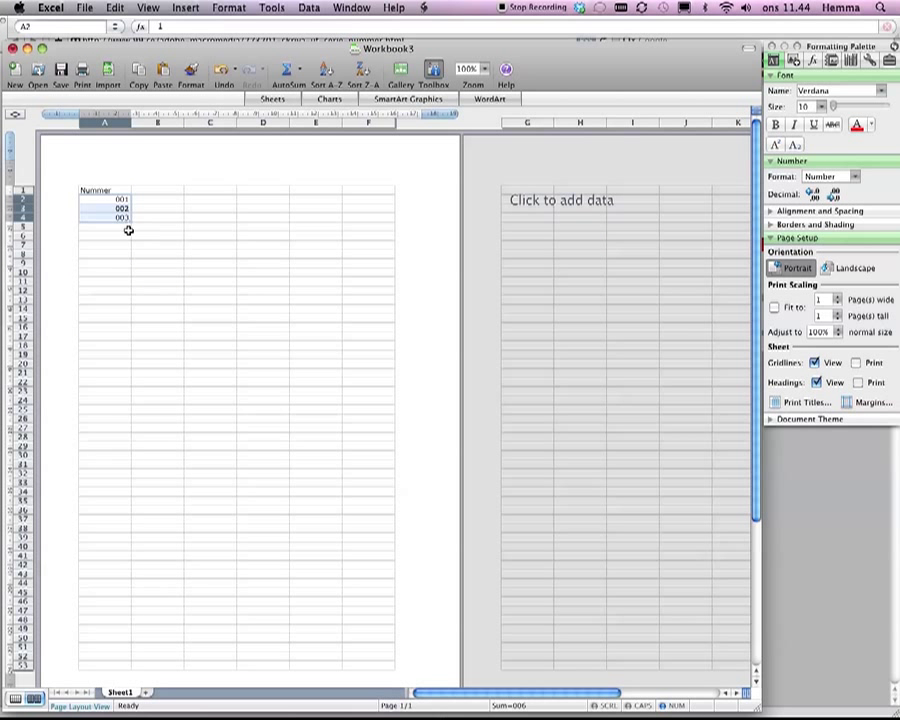
- Scroll the sheet down to bring row 1000 into view
{"action": "left_click_drag", "start_coordinate": [755, 315], "coordinate": [750, 650]}
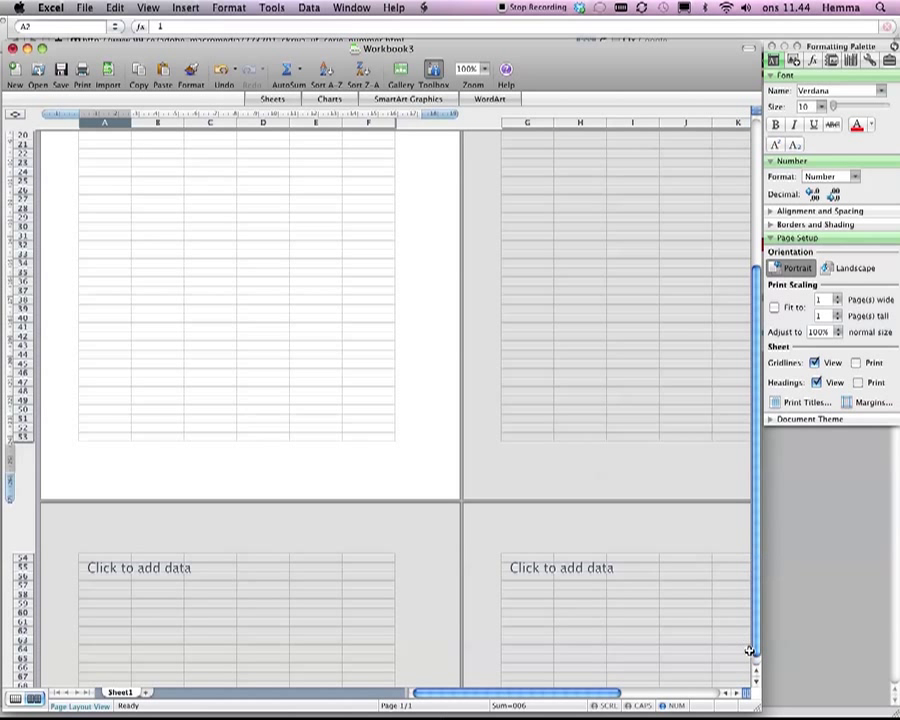
{"action": "scroll", "coordinate": [755, 680], "scroll_direction": "down", "scroll_amount": 5}
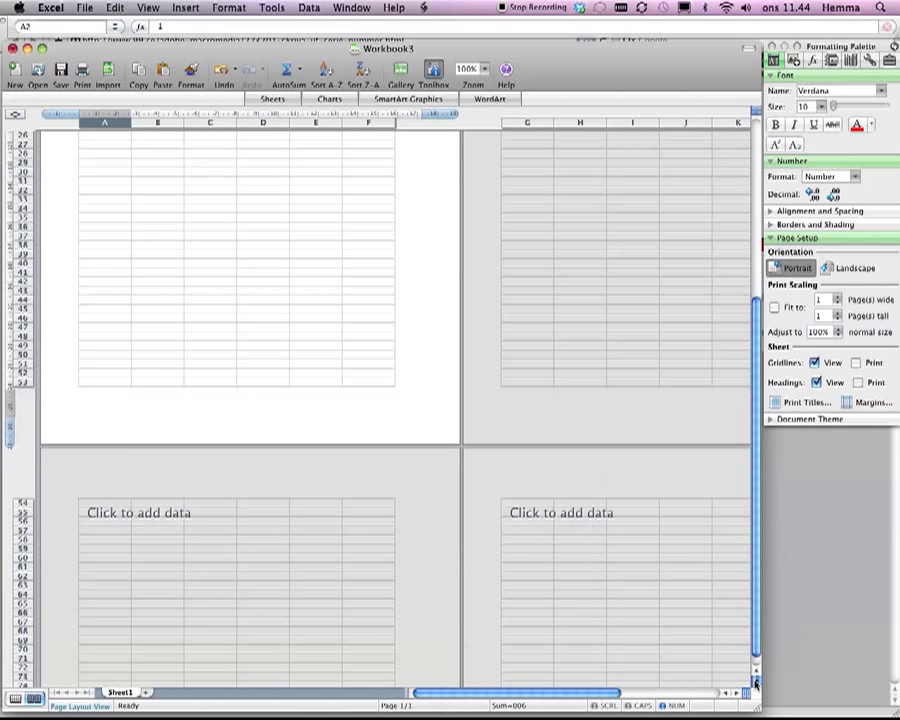
{"action": "scroll", "coordinate": [755, 683], "scroll_direction": "down", "scroll_amount": 20}
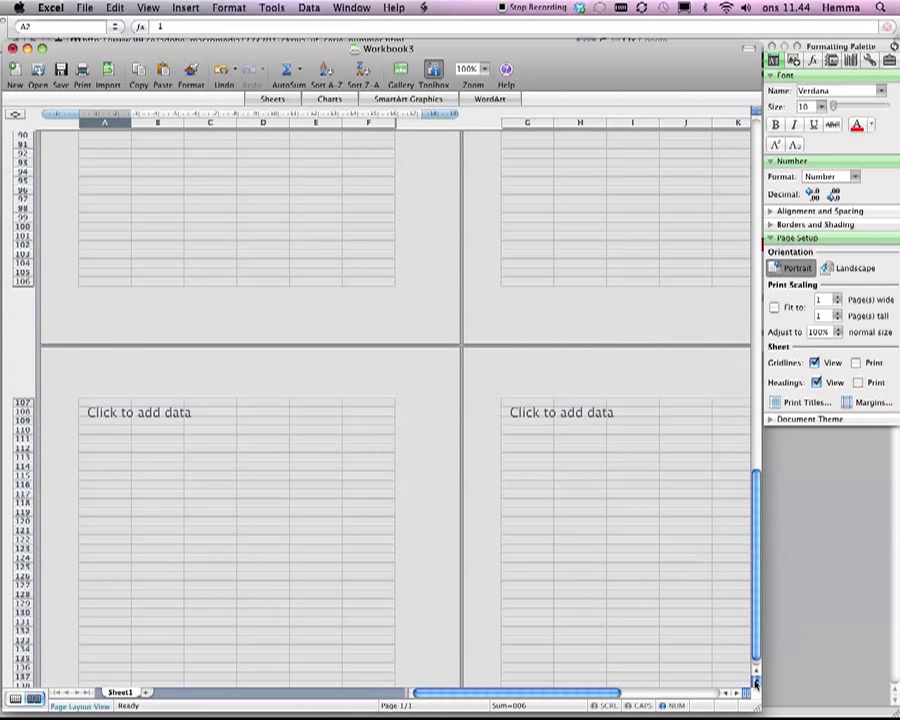
{"action": "scroll", "coordinate": [755, 683], "scroll_direction": "down", "scroll_amount": 20}
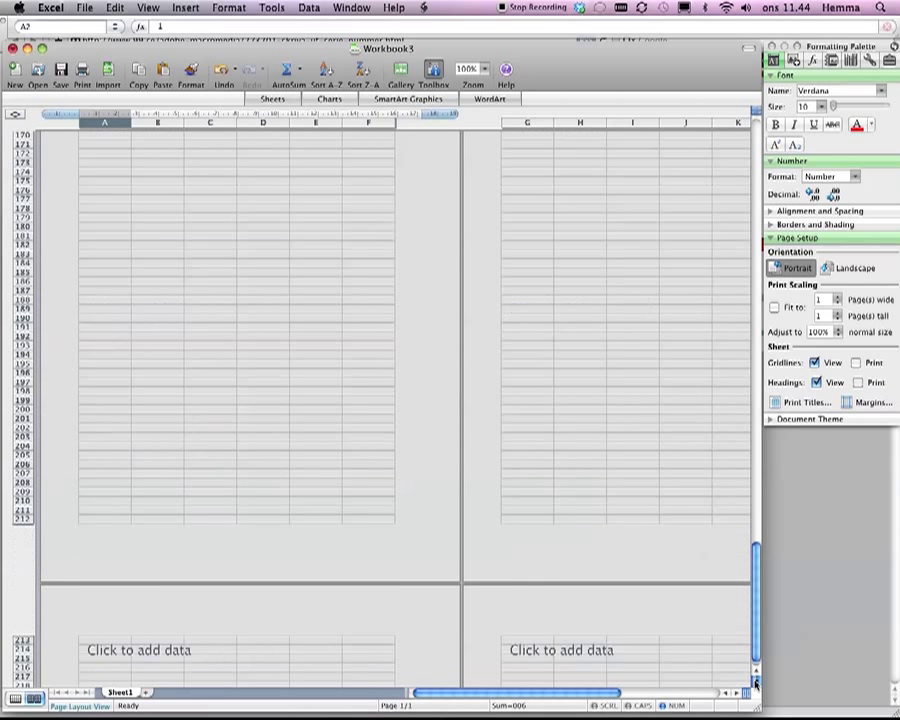
{"action": "scroll", "coordinate": [755, 683], "scroll_direction": "down", "scroll_amount": 18}
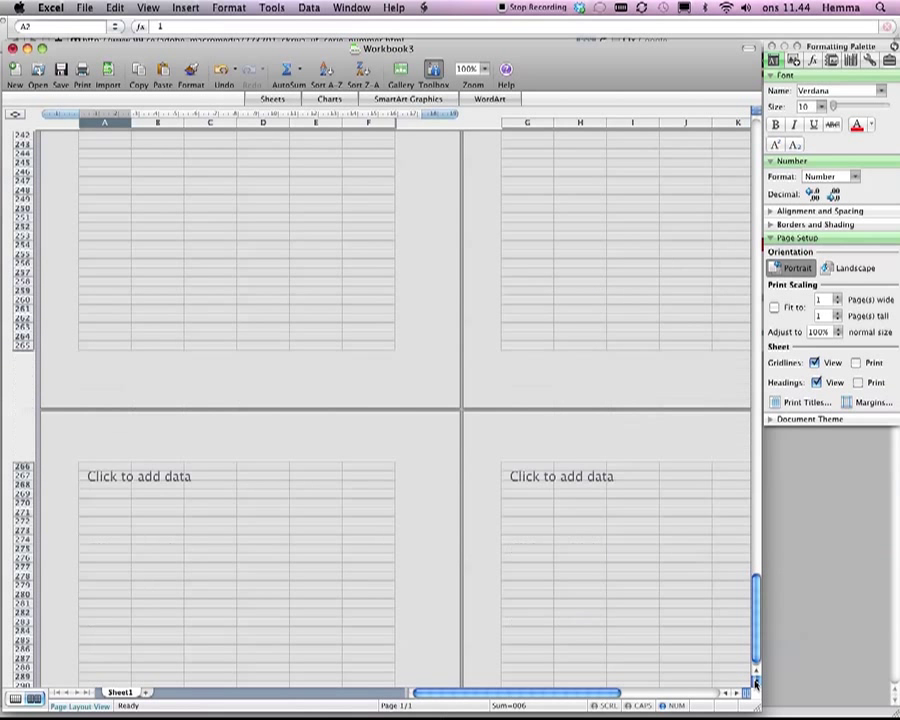
{"action": "scroll", "coordinate": [755, 683], "scroll_direction": "down", "scroll_amount": 18}
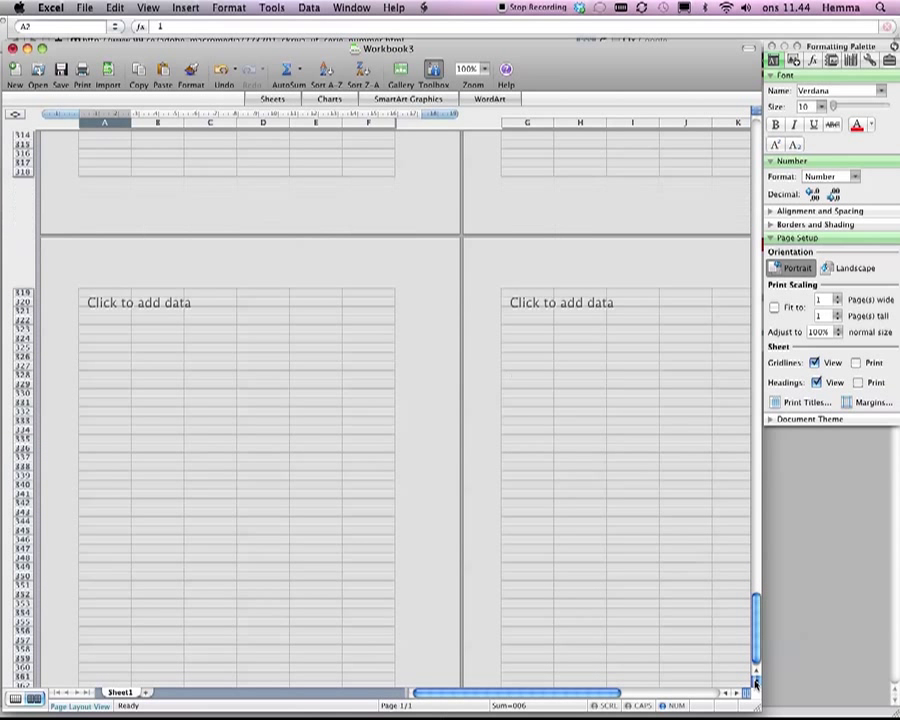
{"action": "scroll", "coordinate": [755, 683], "scroll_direction": "down", "scroll_amount": 16}
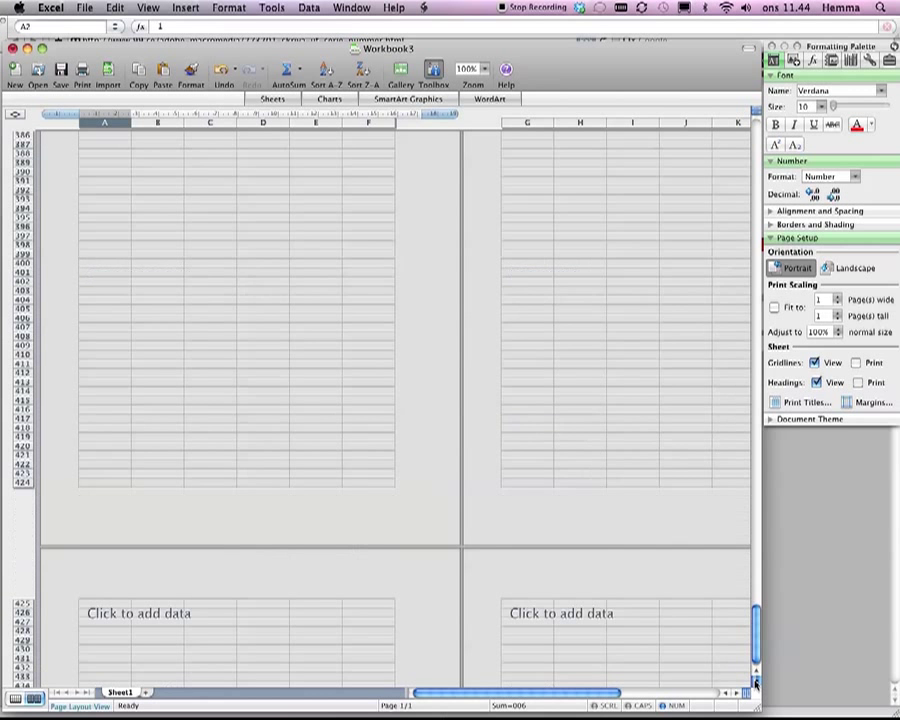
{"action": "scroll", "coordinate": [755, 683], "scroll_direction": "down", "scroll_amount": 18}
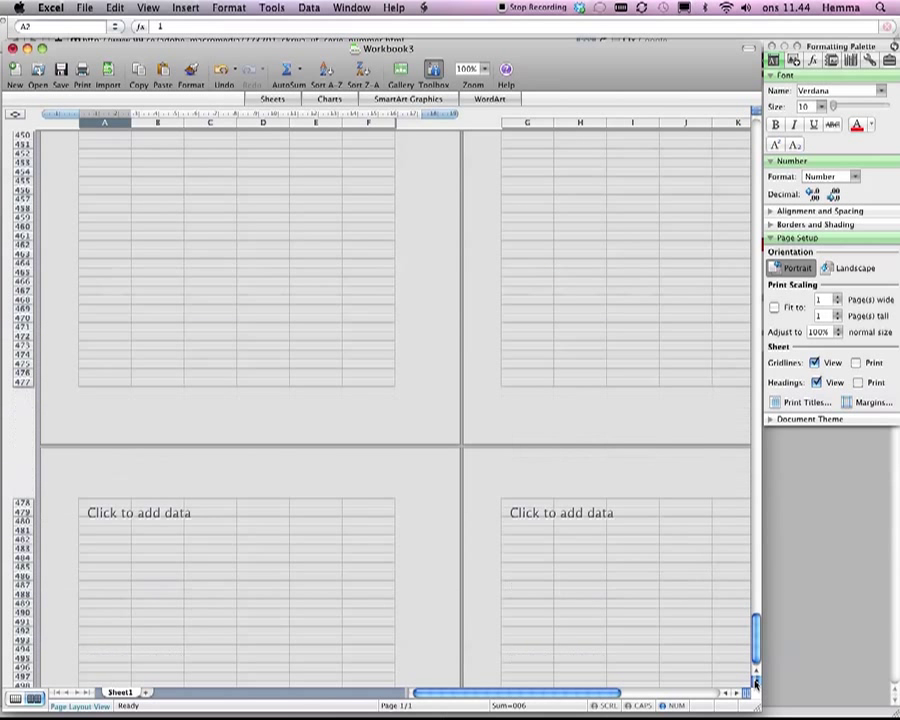
{"action": "scroll", "coordinate": [755, 683], "scroll_direction": "down", "scroll_amount": 16}
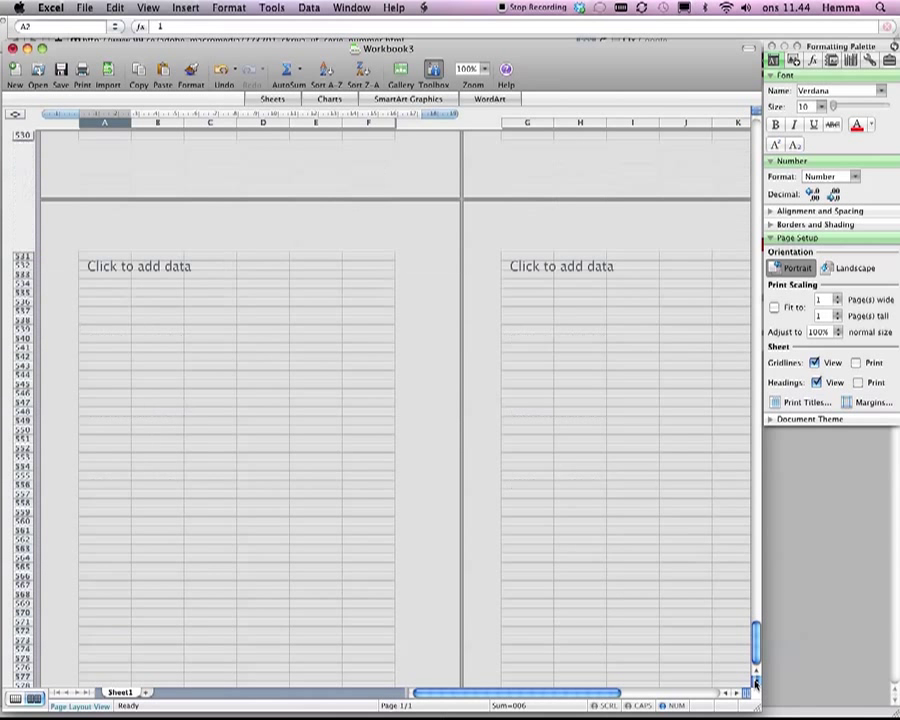
{"action": "scroll", "coordinate": [755, 683], "scroll_direction": "down", "scroll_amount": 20}
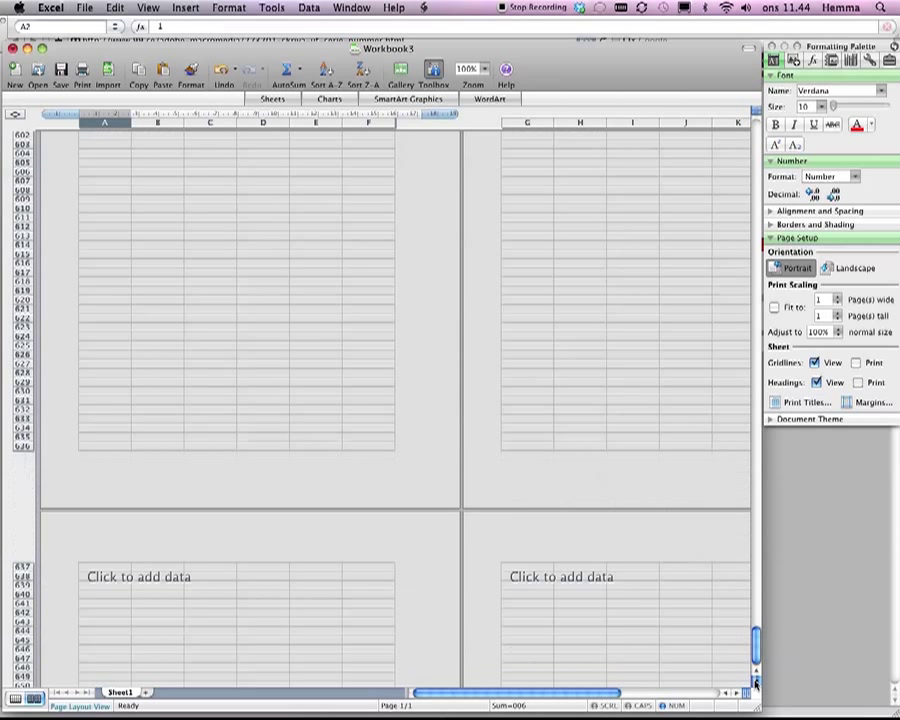
{"action": "scroll", "coordinate": [755, 683], "scroll_direction": "down", "scroll_amount": 18}
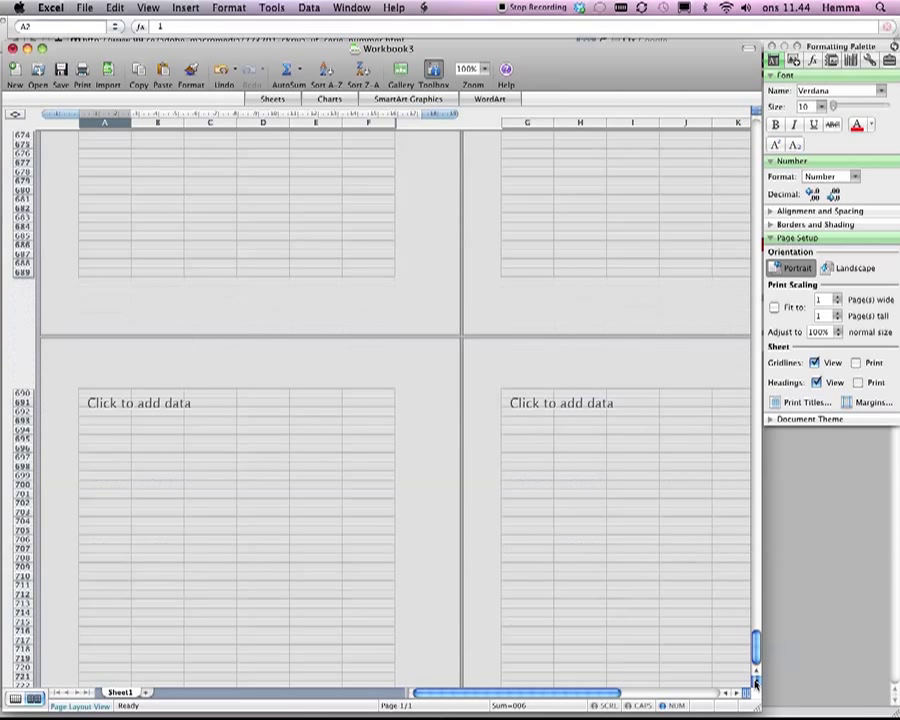
{"action": "scroll", "coordinate": [755, 683], "scroll_direction": "down", "scroll_amount": 16}
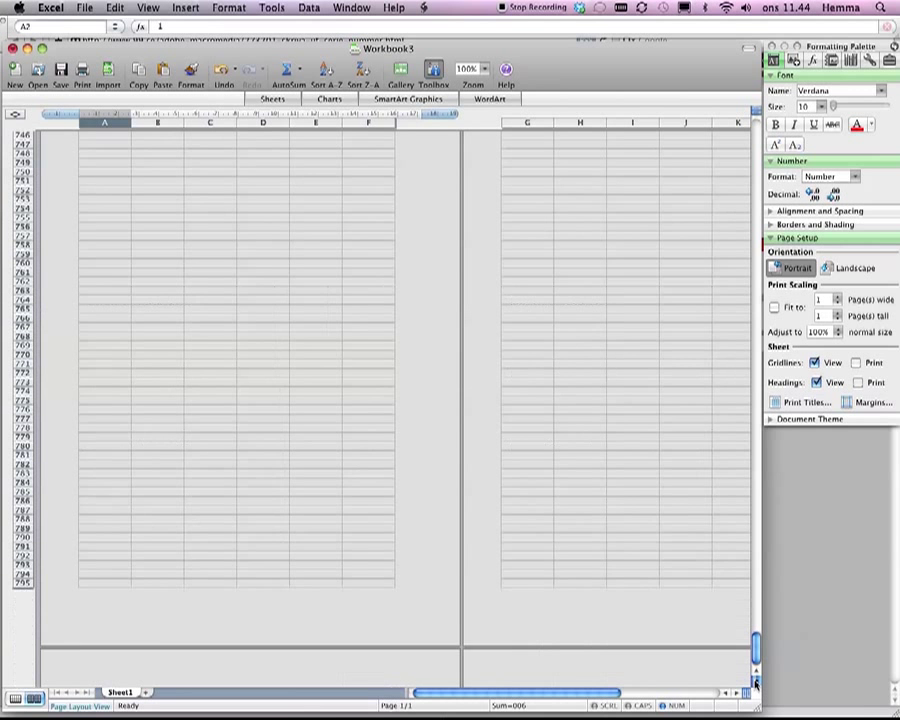
{"action": "scroll", "coordinate": [755, 683], "scroll_direction": "down", "scroll_amount": 20}
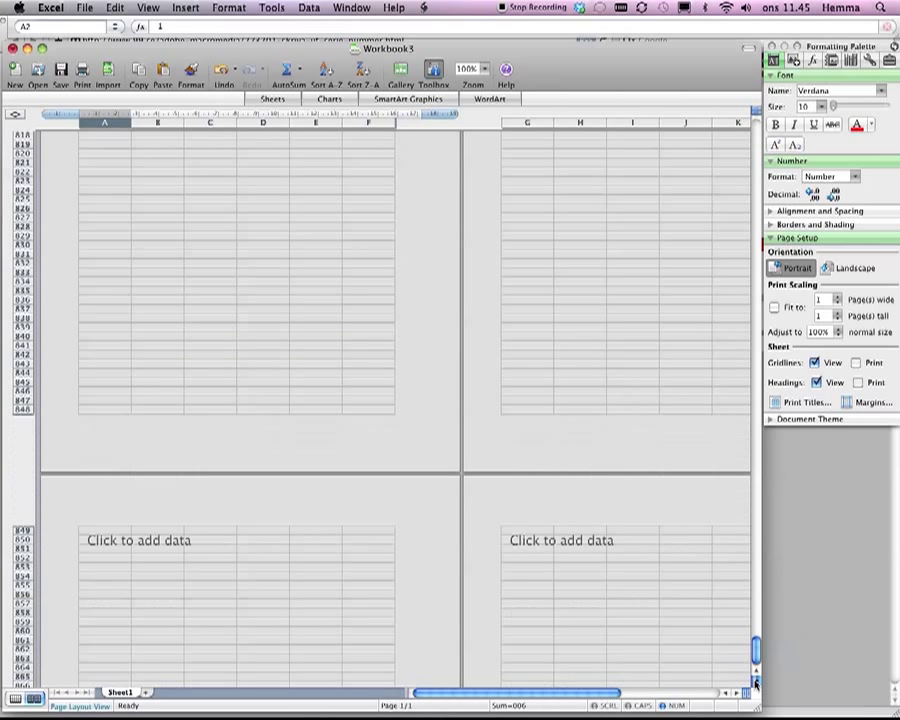
{"action": "scroll", "coordinate": [755, 683], "scroll_direction": "down", "scroll_amount": 18}
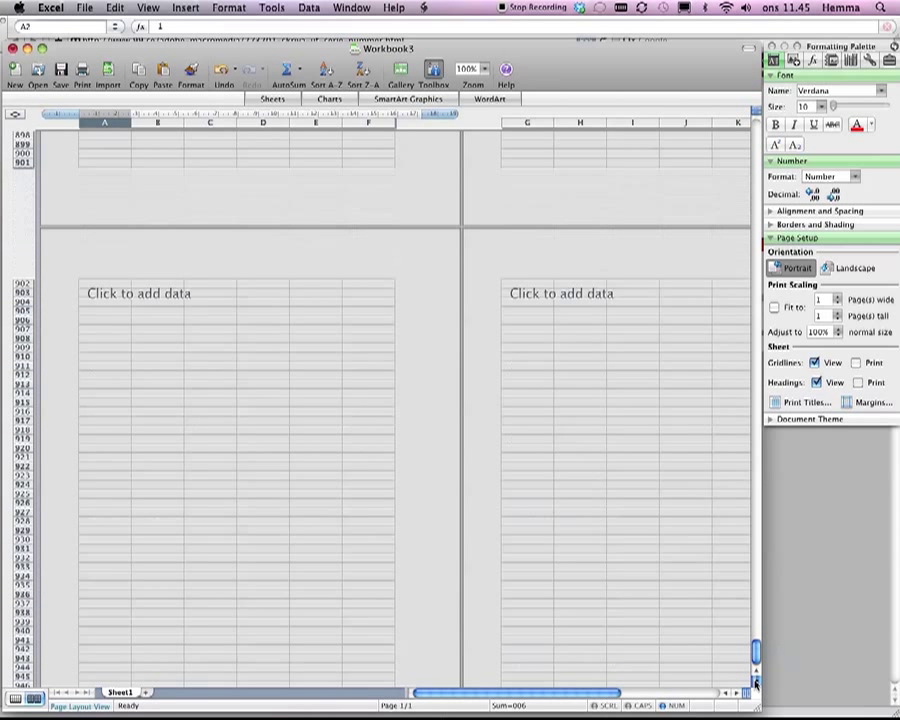
{"action": "scroll", "coordinate": [755, 683], "scroll_direction": "down", "scroll_amount": 6}
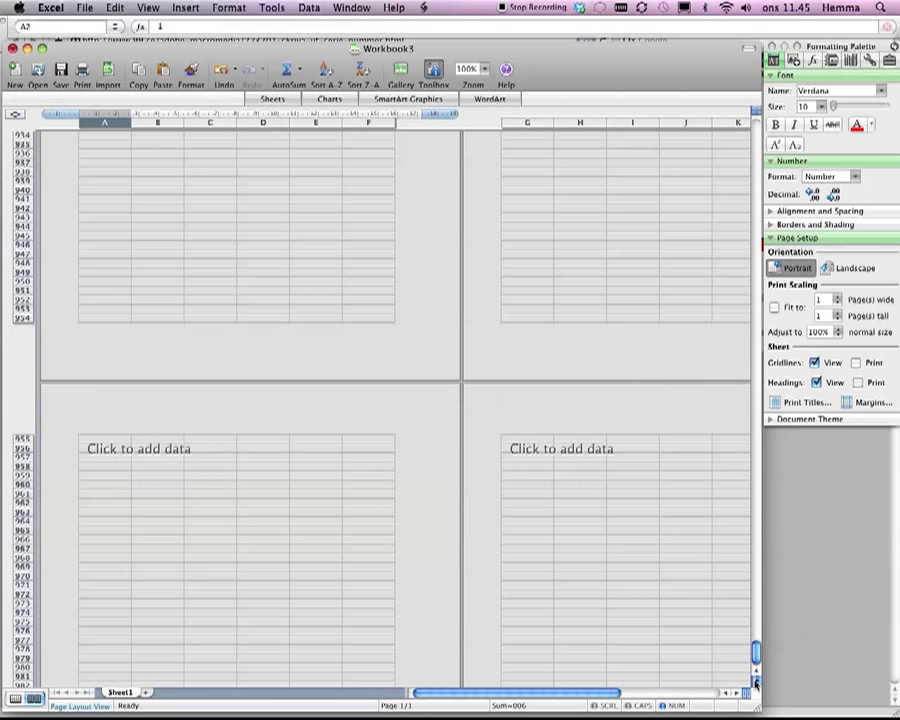
{"action": "scroll", "coordinate": [755, 683], "scroll_direction": "down", "scroll_amount": 9}
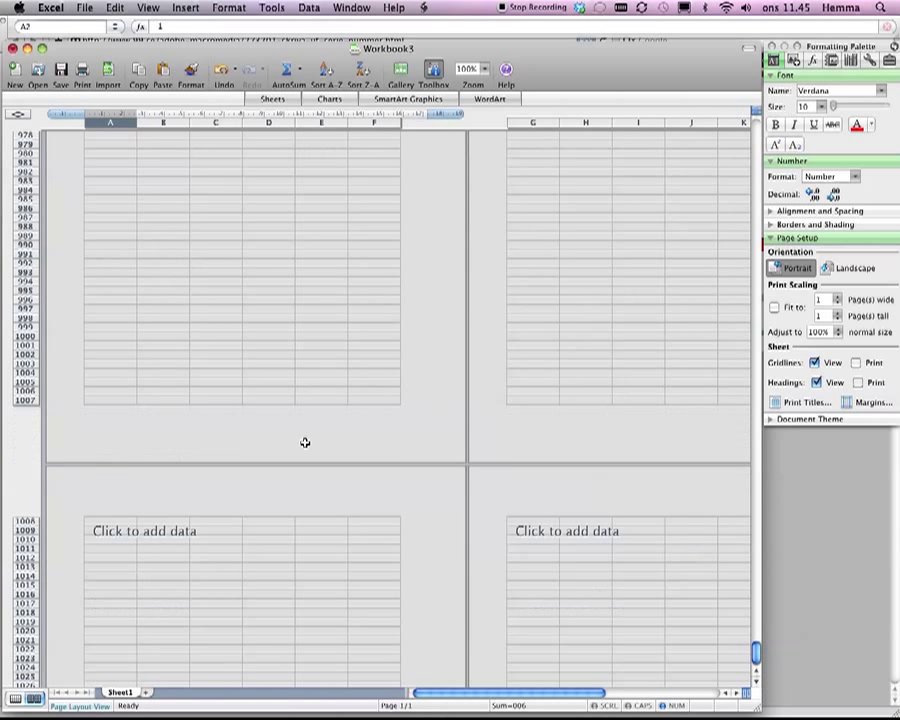
- Fill column A down to row 1000 with a linear series 001–999 and check that it ends at 999
{"action": "left_click", "coordinate": [96, 340], "text": "shift"}
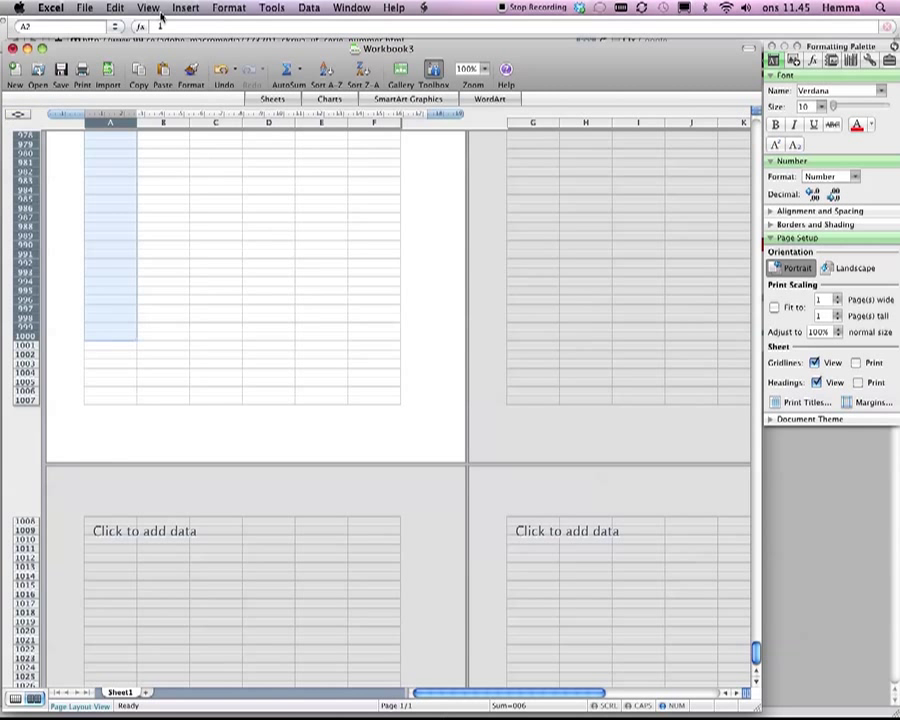
{"action": "left_click", "coordinate": [115, 8]}
{"action": "mouse_move", "coordinate": [198, 163]}
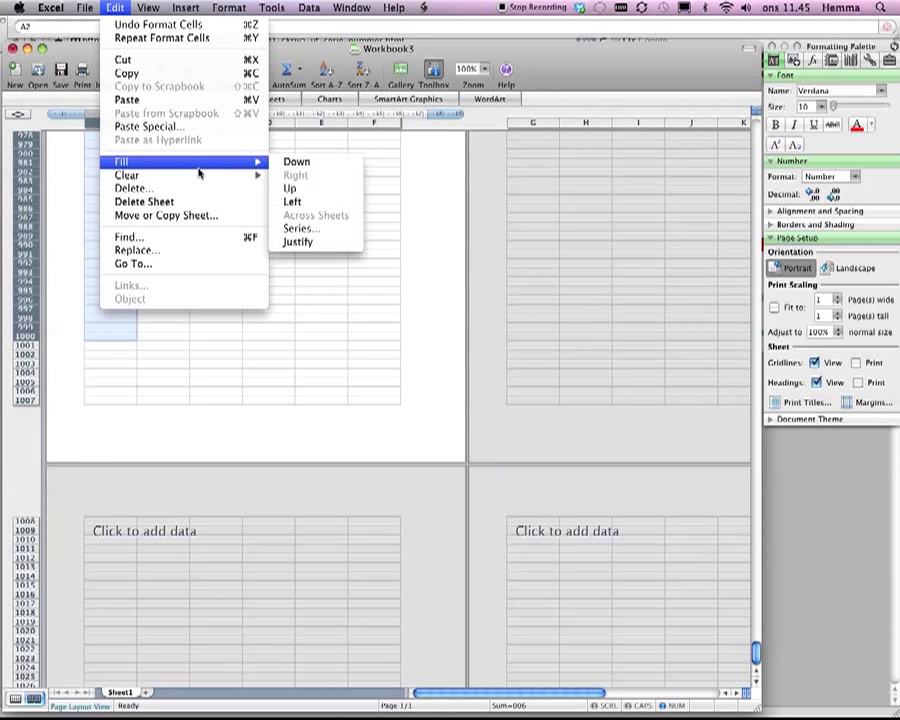
{"action": "left_click", "coordinate": [316, 227]}
{"action": "left_click", "coordinate": [537, 395]}
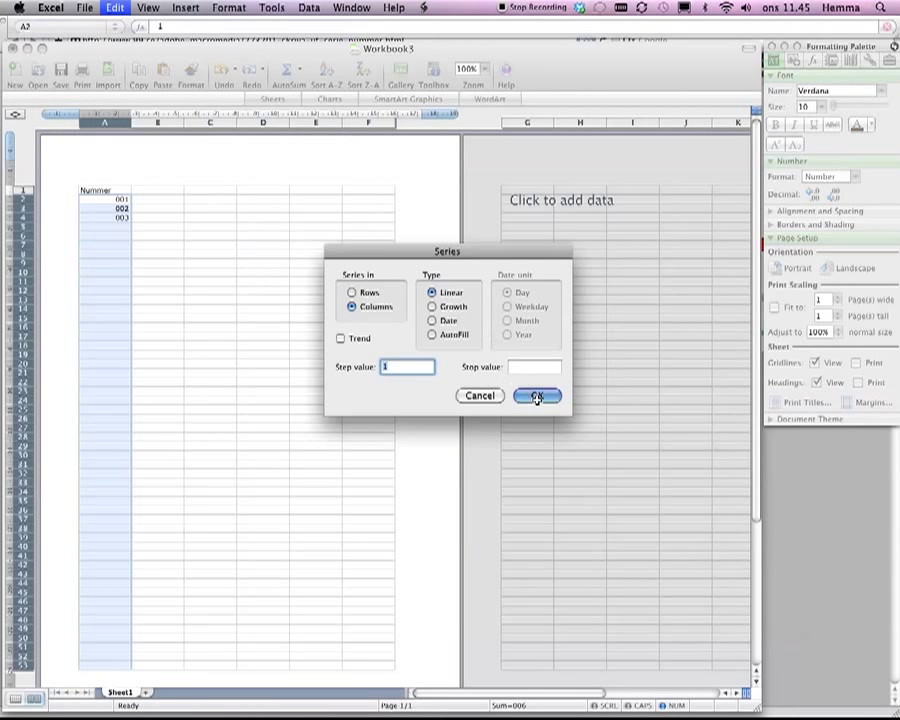
{"action": "left_click", "coordinate": [120, 199]}
{"action": "key", "text": "super+Down"}
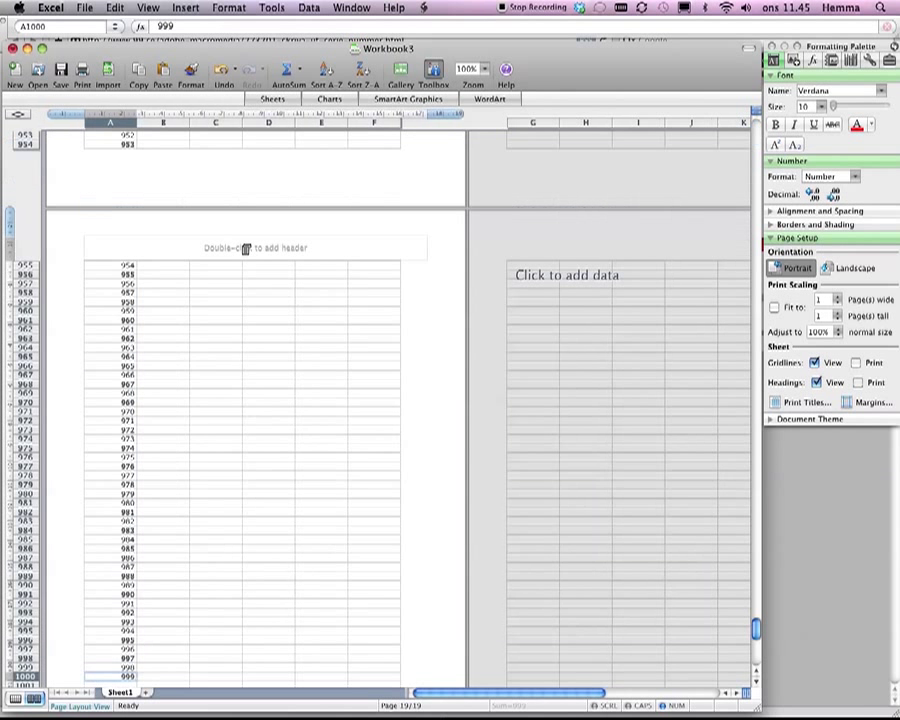
{"action": "key", "text": "super+Up"}
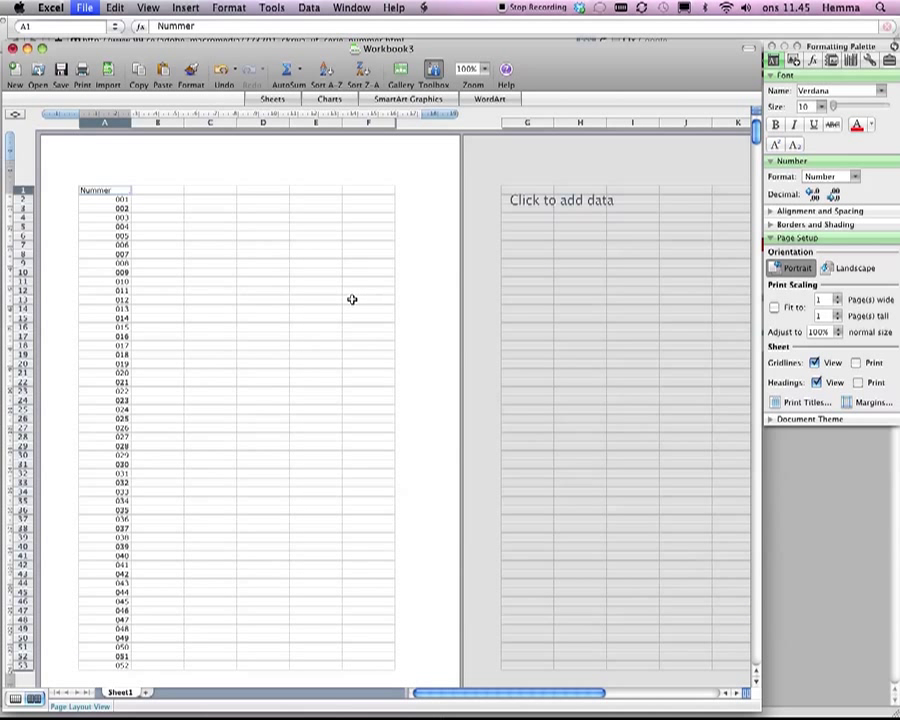
- Save the workbook to the Desktop in Comma Separated Values format as 001-999.csv
{"action": "key", "text": "super+s"}
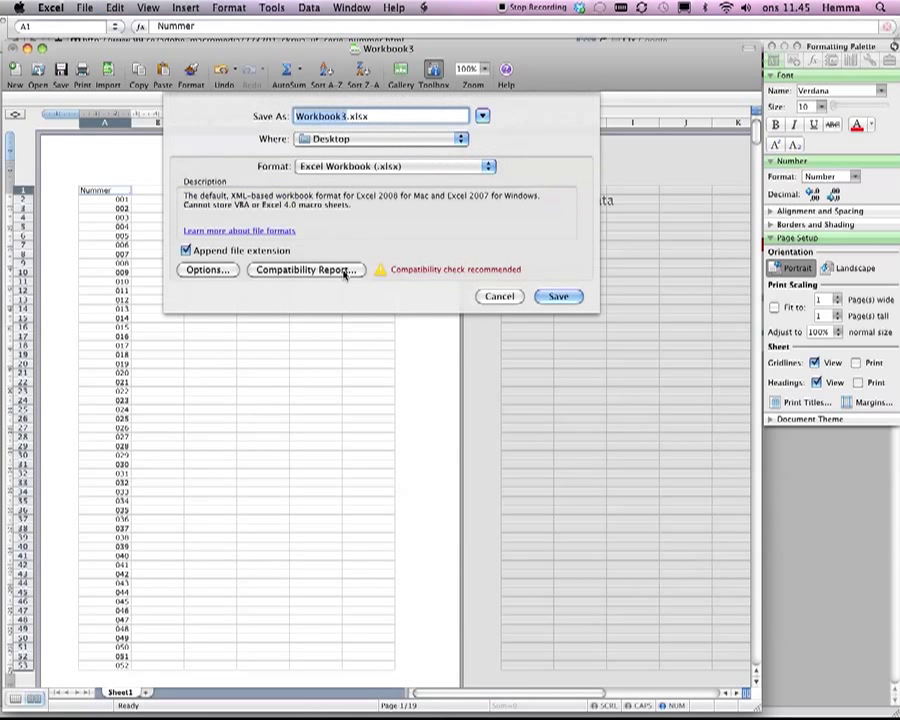
{"action": "left_click", "coordinate": [334, 172]}
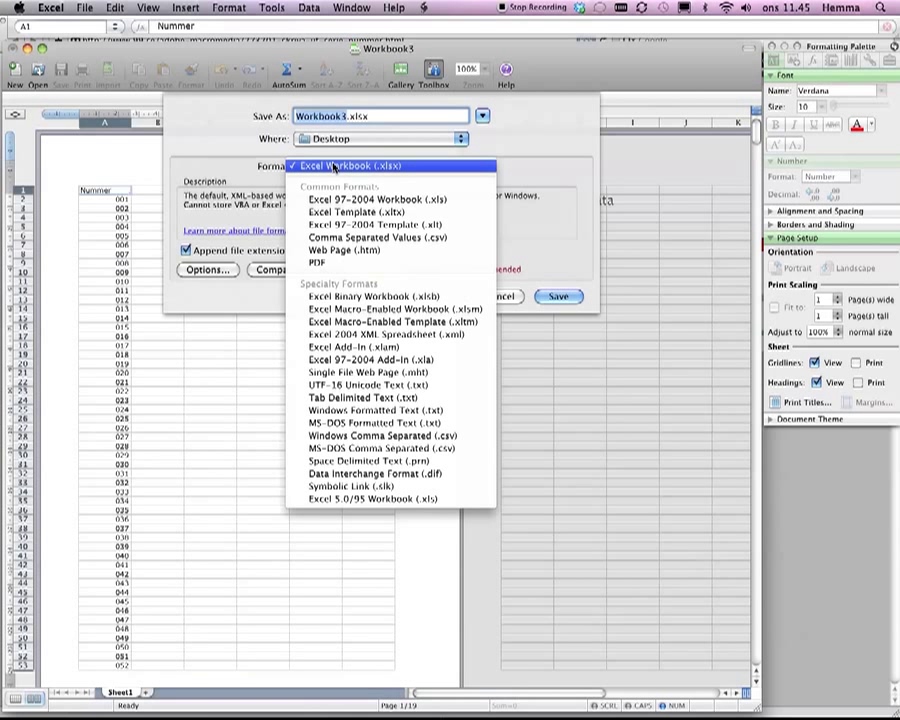
{"action": "left_click", "coordinate": [440, 235]}
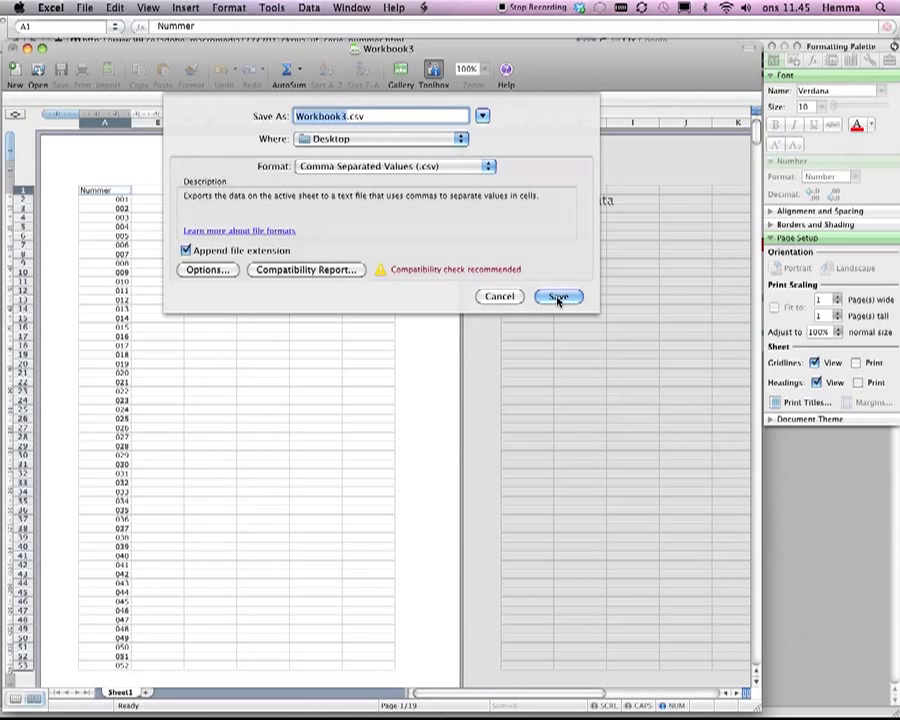
{"action": "key", "text": "BackSpace"}
{"action": "type", "text": "001-0"}
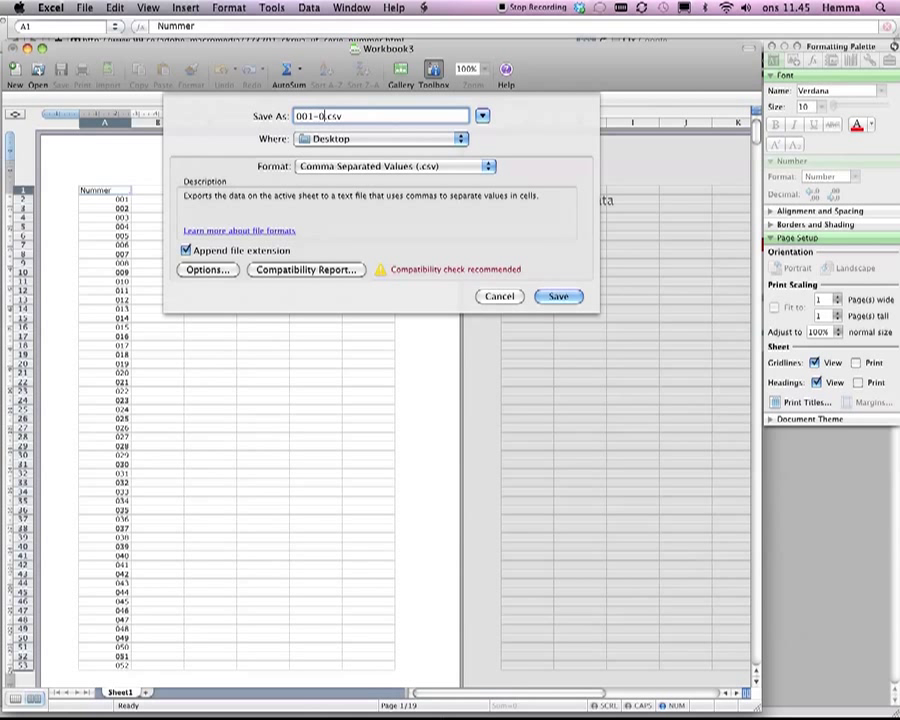
{"action": "type", "text": "999"}
{"action": "left_click", "coordinate": [557, 299]}
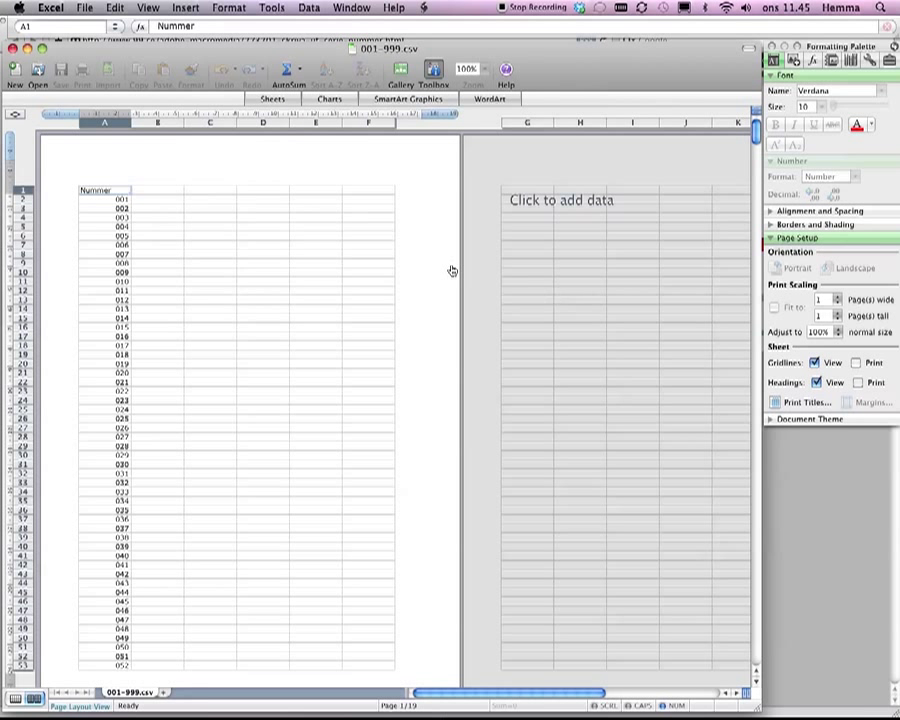
{"action": "key", "text": "super+Tab"}
{"action": "key", "text": "super+Tab"}
{"action": "key", "text": "super+Tab"}
{"action": "key", "text": "super+Tab"}
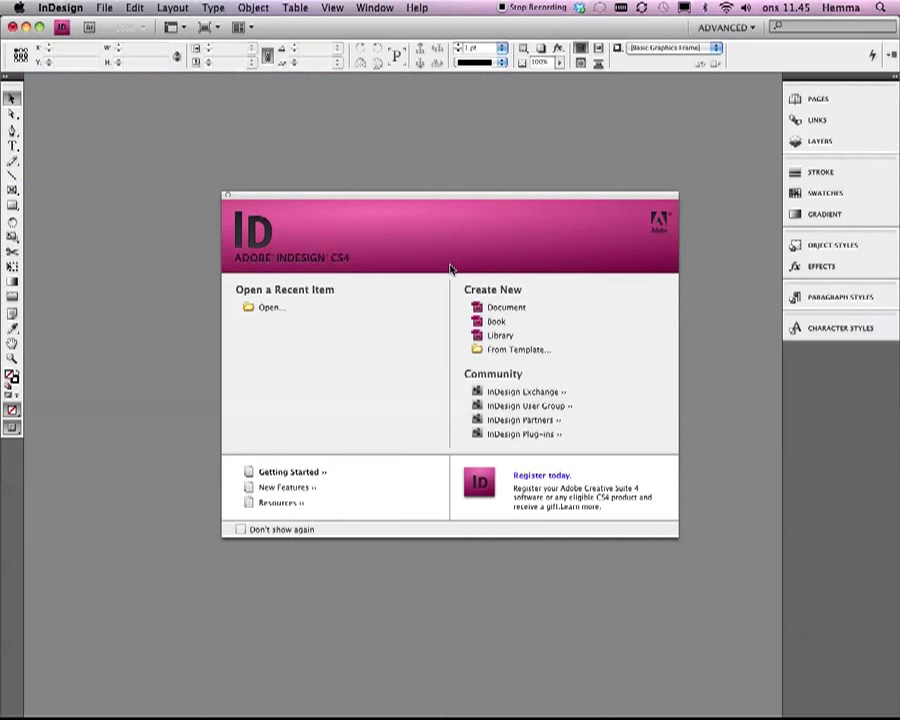
- Create a new A4 document and draw a text frame across the top, 54,32 mm high
{"action": "left_click", "coordinate": [508, 308]}
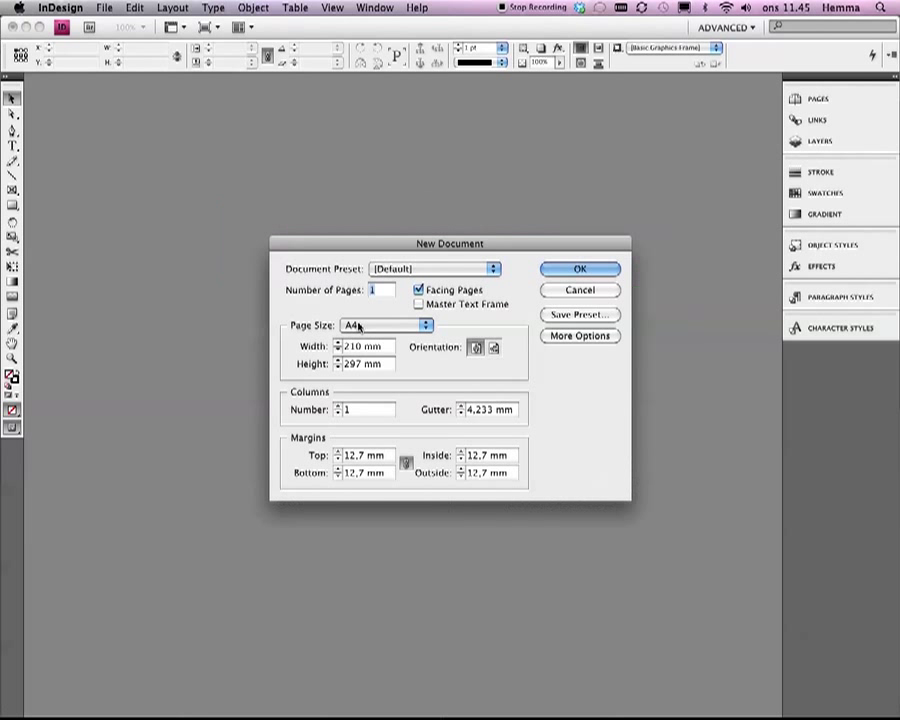
{"action": "key", "text": "Return"}
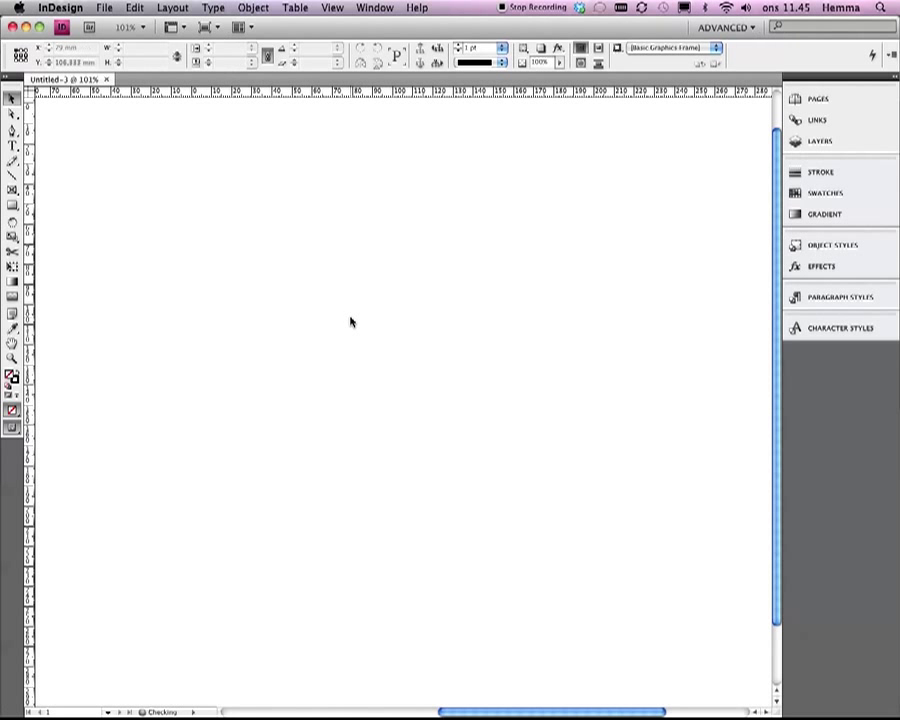
{"action": "left_click", "coordinate": [12, 145]}
{"action": "left_click_drag", "start_coordinate": [217, 128], "coordinate": [588, 675]}
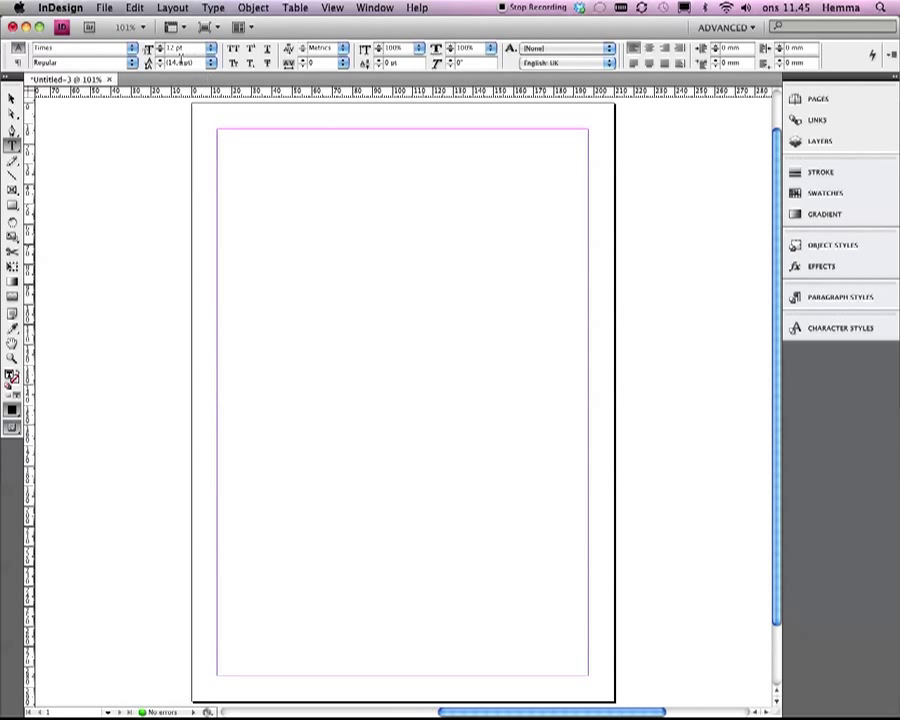
{"action": "left_click", "coordinate": [12, 97]}
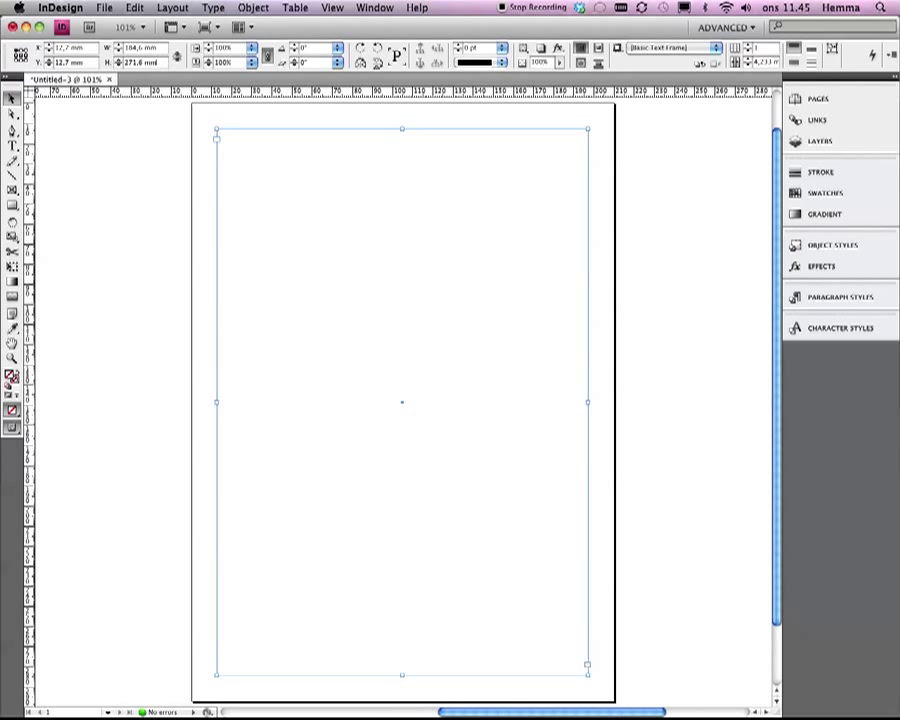
{"action": "key", "text": "Return"}
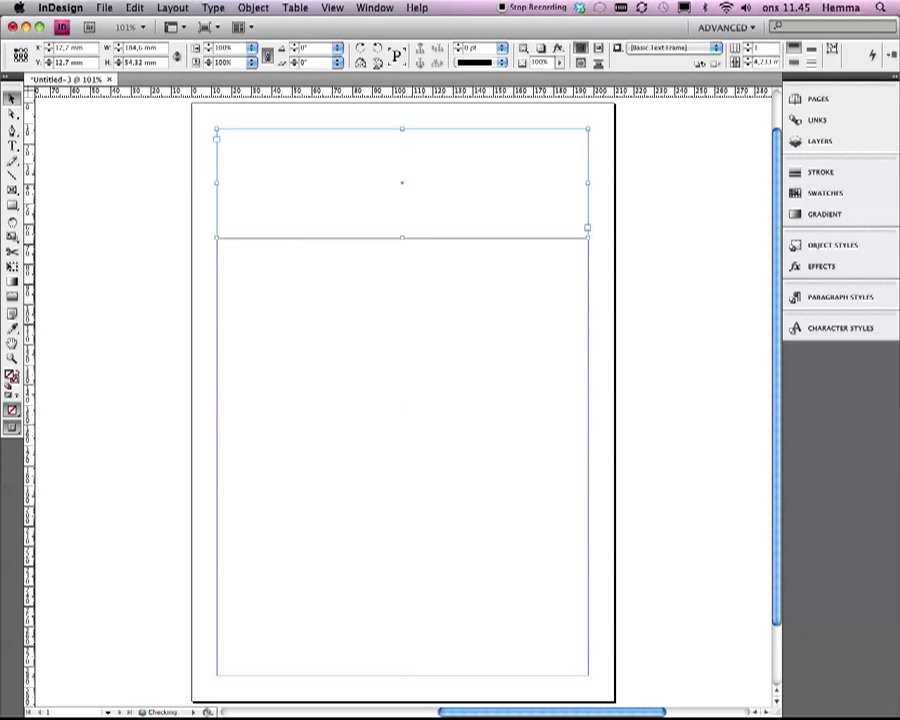
{"action": "left_click", "coordinate": [286, 318]}
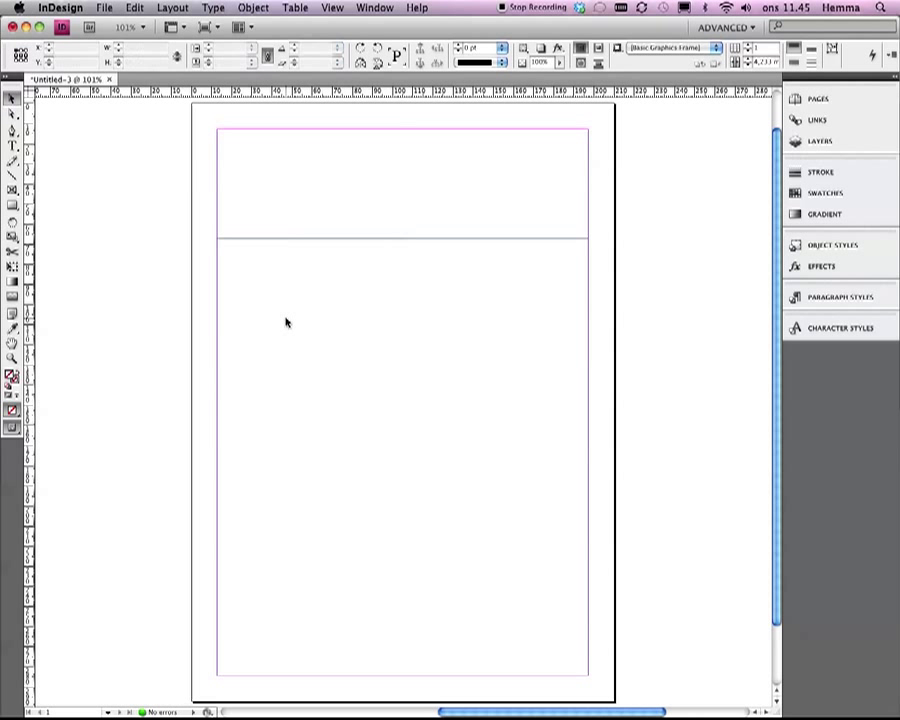
- Centre the frame's text horizontally and set its vertical alignment to Center
{"action": "double_click", "coordinate": [309, 191]}
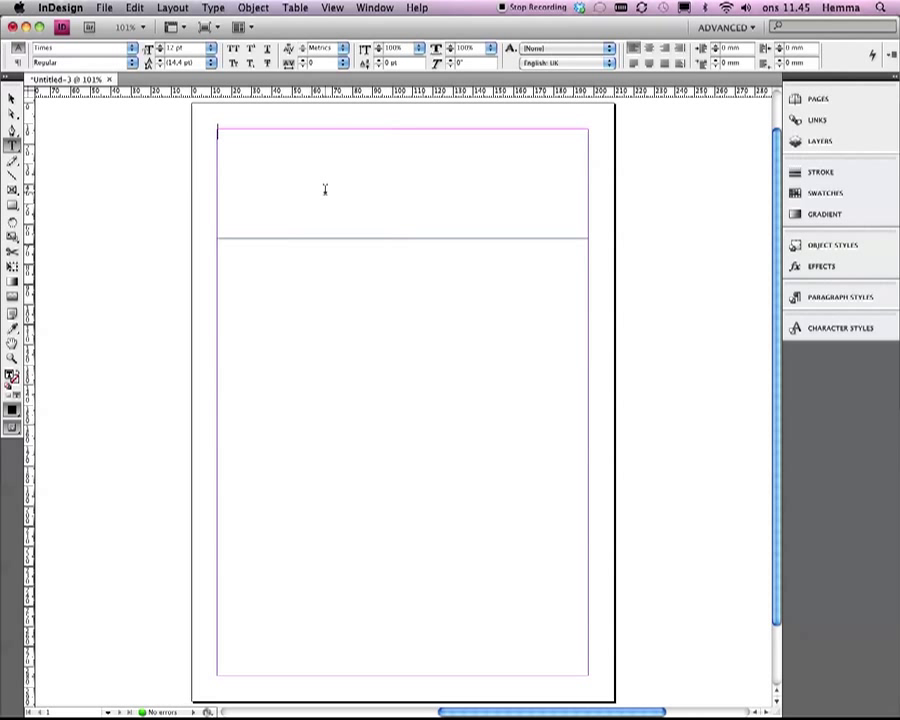
{"action": "key", "text": "super+shift+c"}
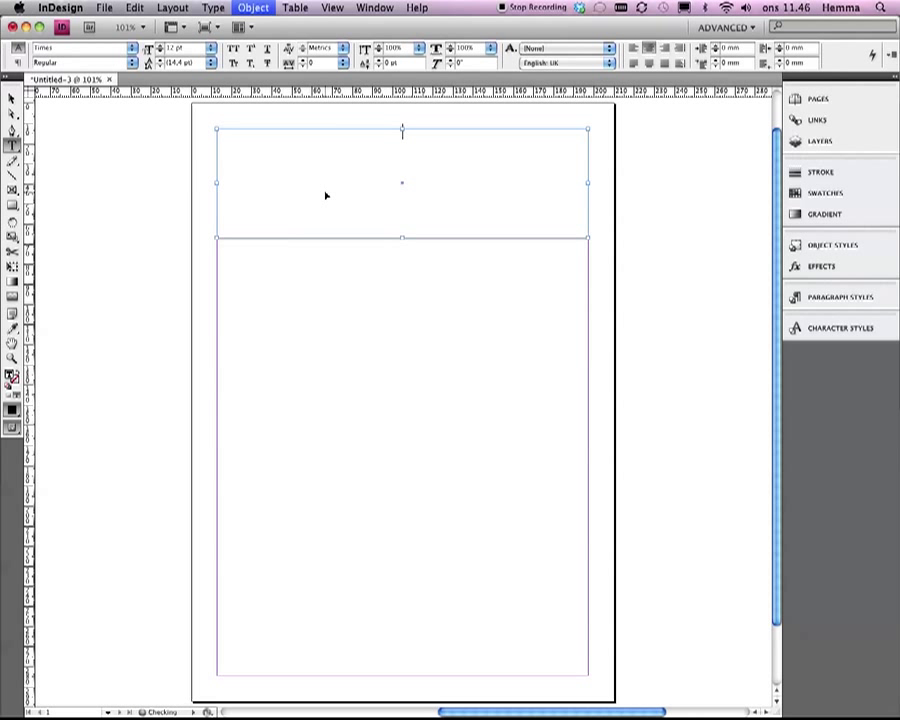
{"action": "key", "text": "super+b"}
{"action": "left_click", "coordinate": [504, 423]}
{"action": "left_click", "coordinate": [500, 437]}
{"action": "left_click", "coordinate": [560, 512]}
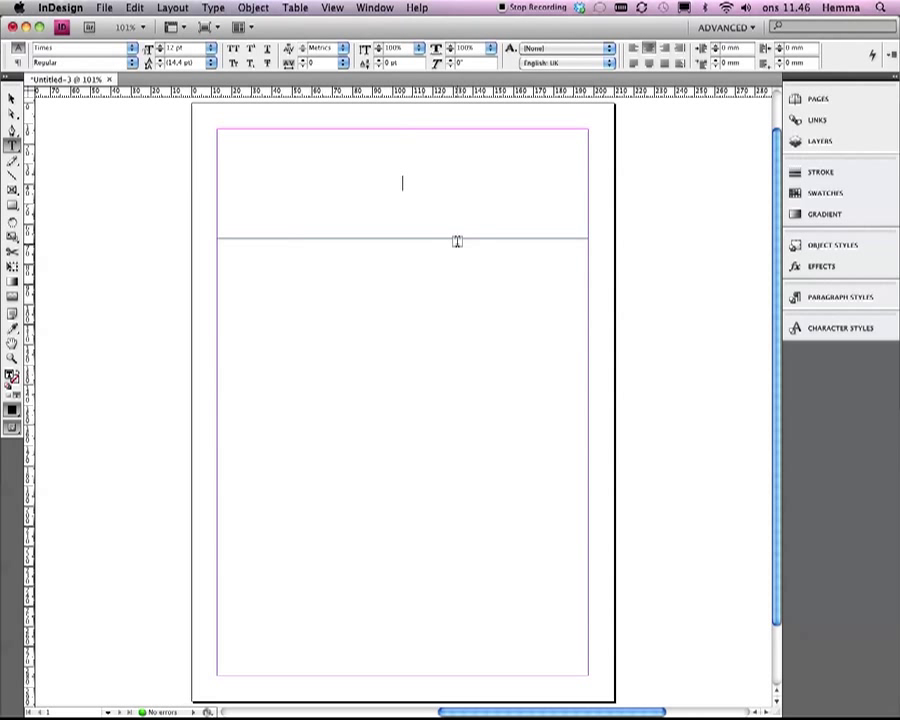
{"action": "left_click", "coordinate": [374, 8]}
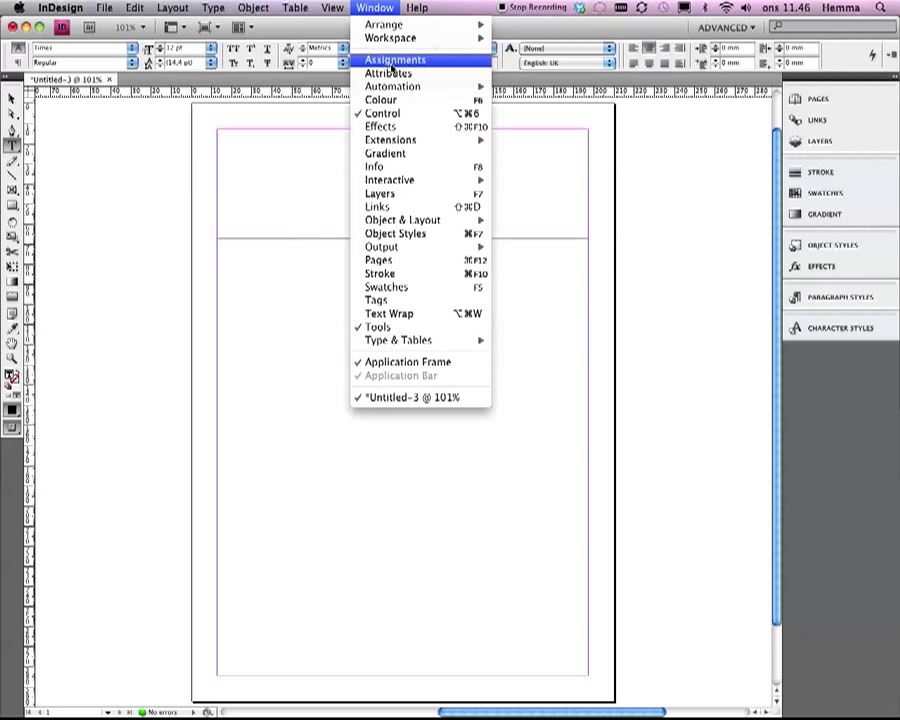
- Open the Data Merge panel and select 001-999.csv as its data source
{"action": "mouse_move", "coordinate": [396, 88]}
{"action": "left_click", "coordinate": [518, 88]}
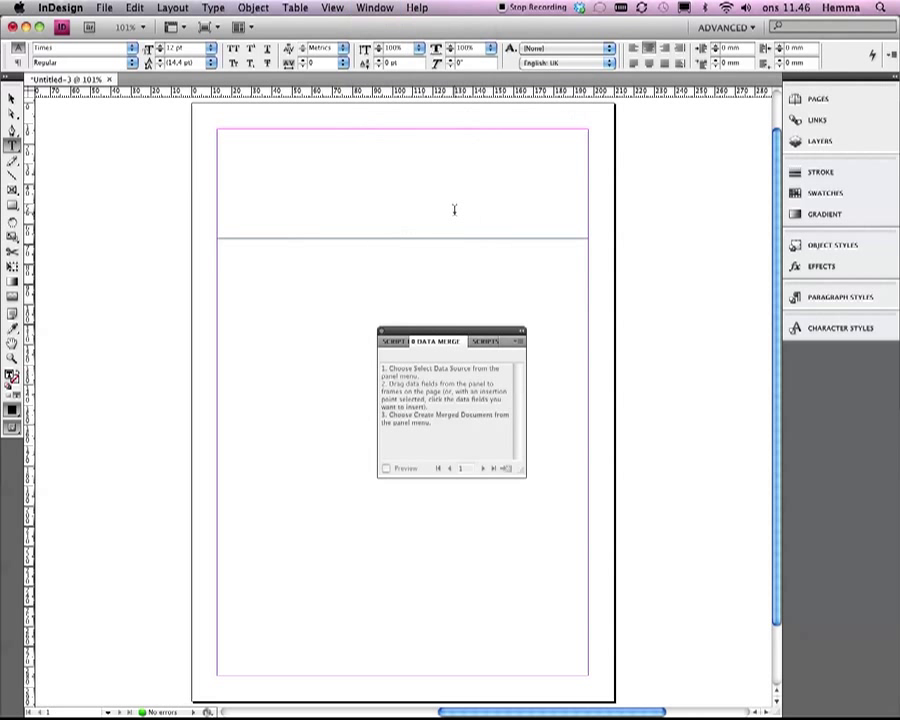
{"action": "left_click", "coordinate": [519, 341]}
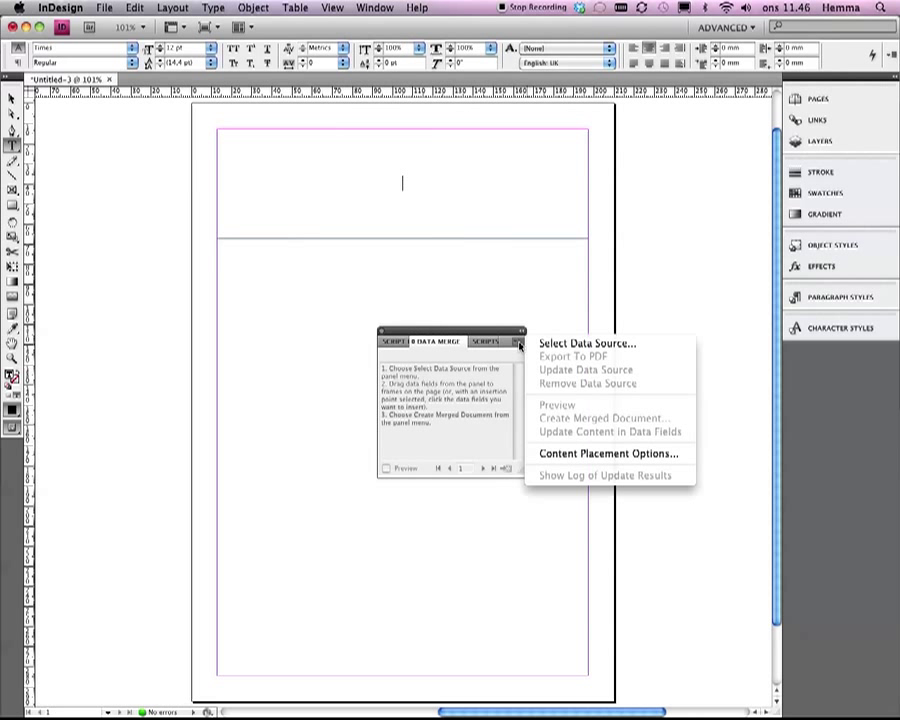
{"action": "left_click", "coordinate": [572, 341]}
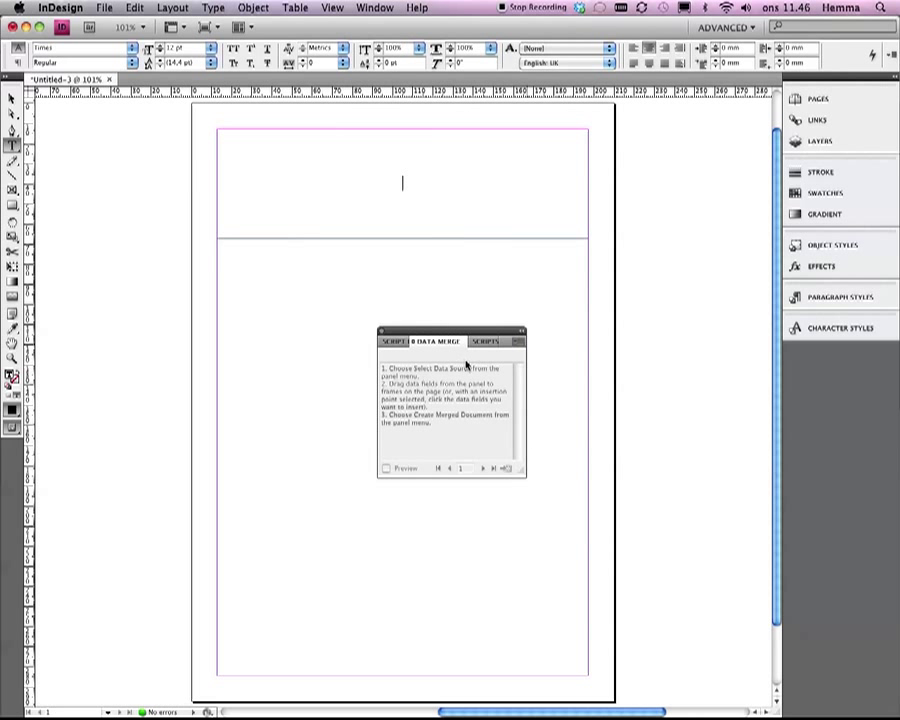
{"action": "left_click", "coordinate": [411, 173]}
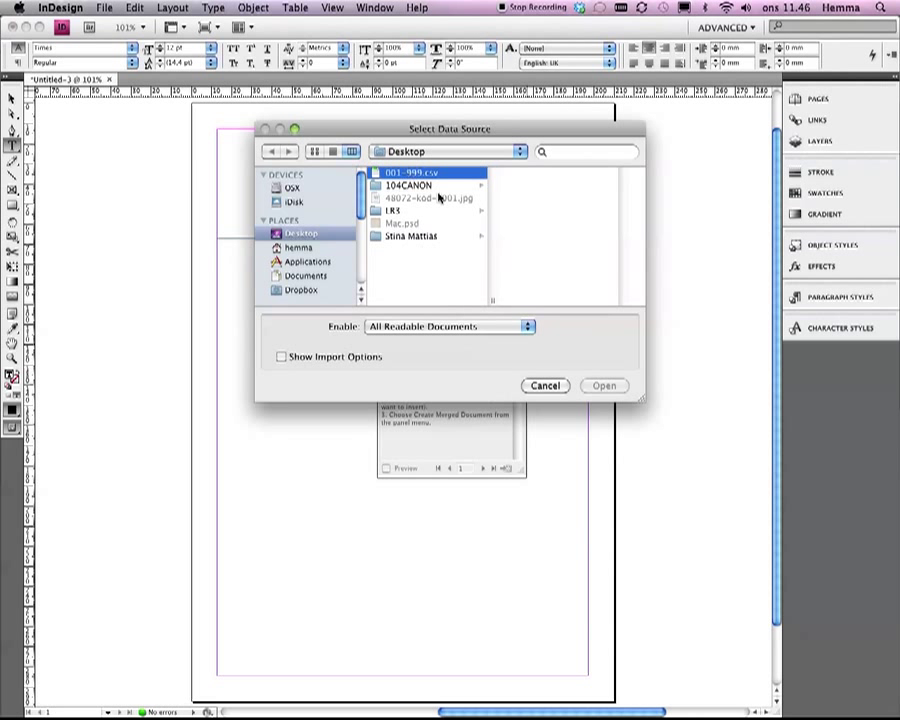
{"action": "left_click", "coordinate": [606, 386]}
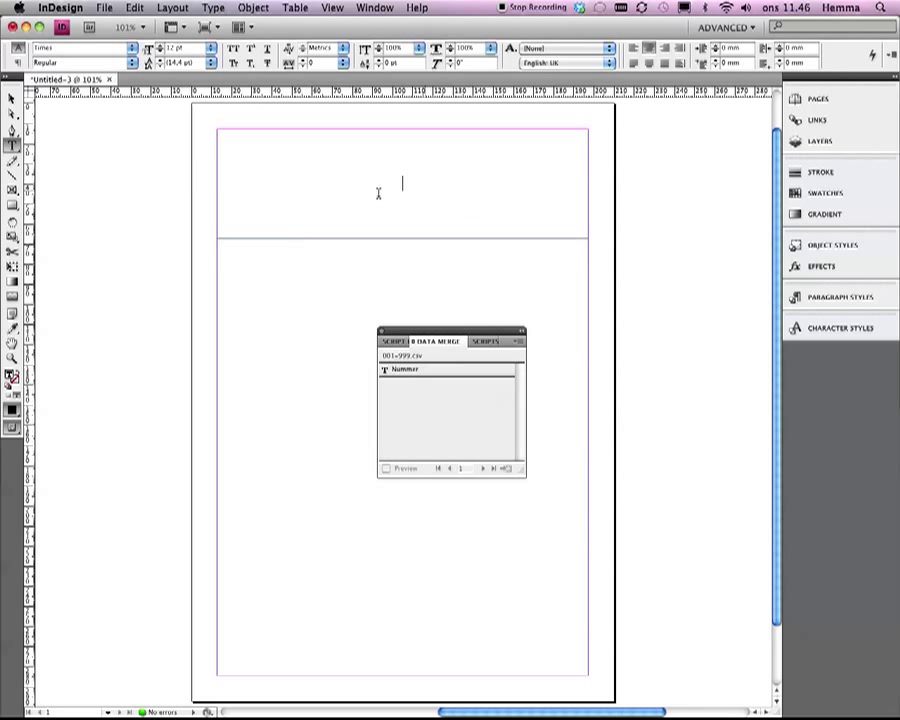
- Type A followed by the Nummer merge field, then preview records A002 and A001
{"action": "type", "text": "A"}
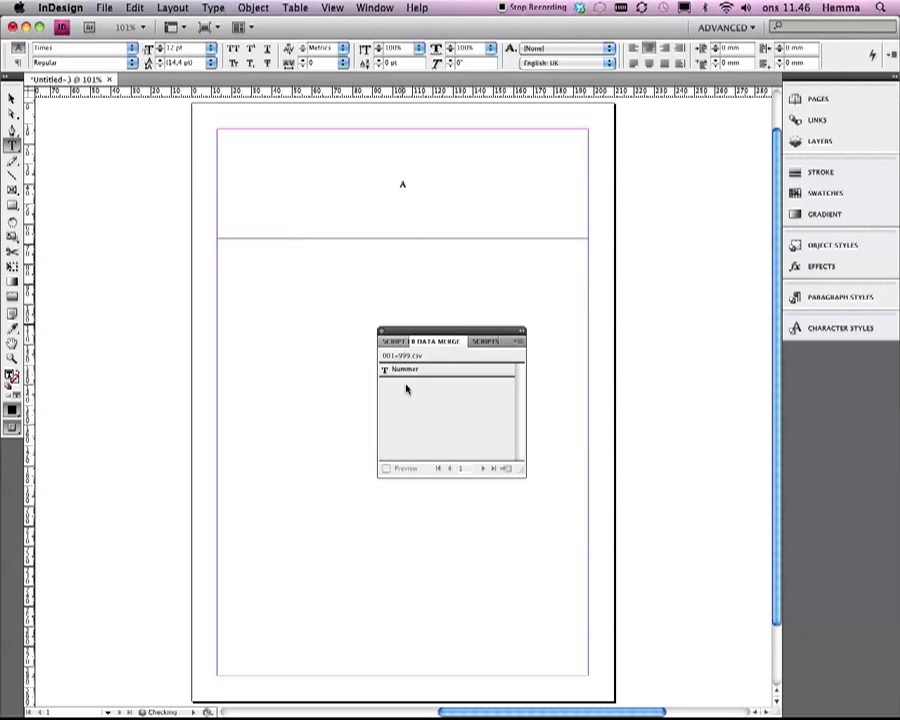
{"action": "left_click", "coordinate": [410, 371]}
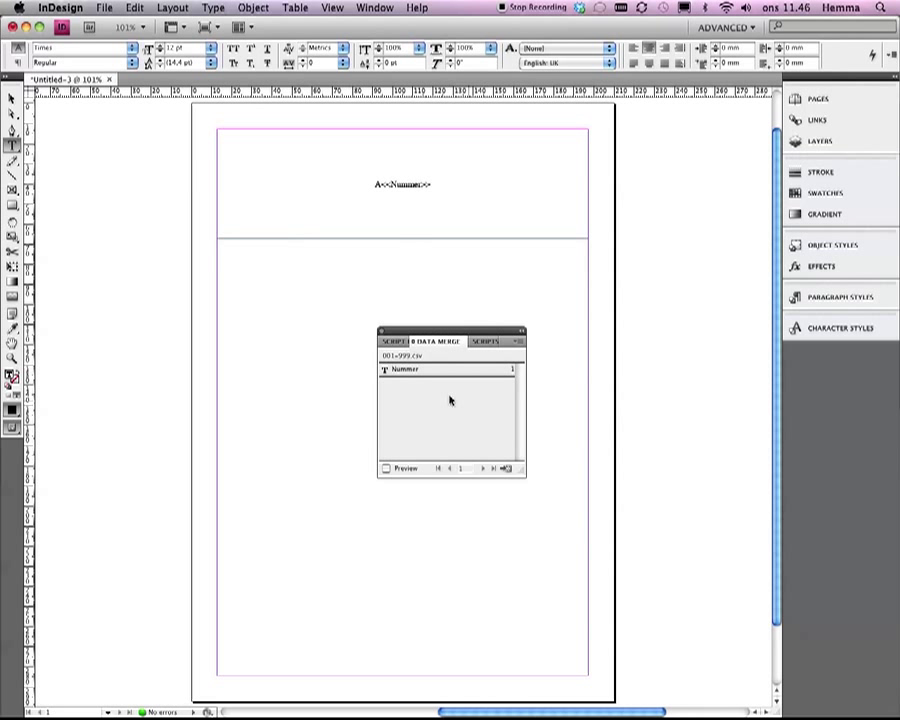
{"action": "left_click", "coordinate": [386, 468]}
{"action": "left_click", "coordinate": [482, 468]}
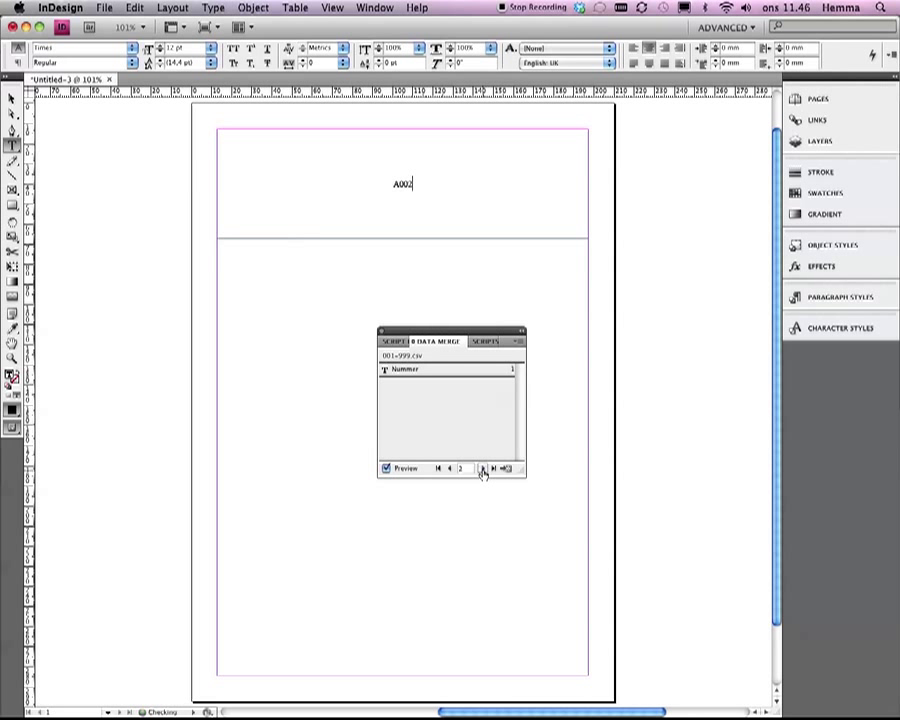
{"action": "left_click", "coordinate": [437, 468]}
{"action": "double_click", "coordinate": [403, 183]}
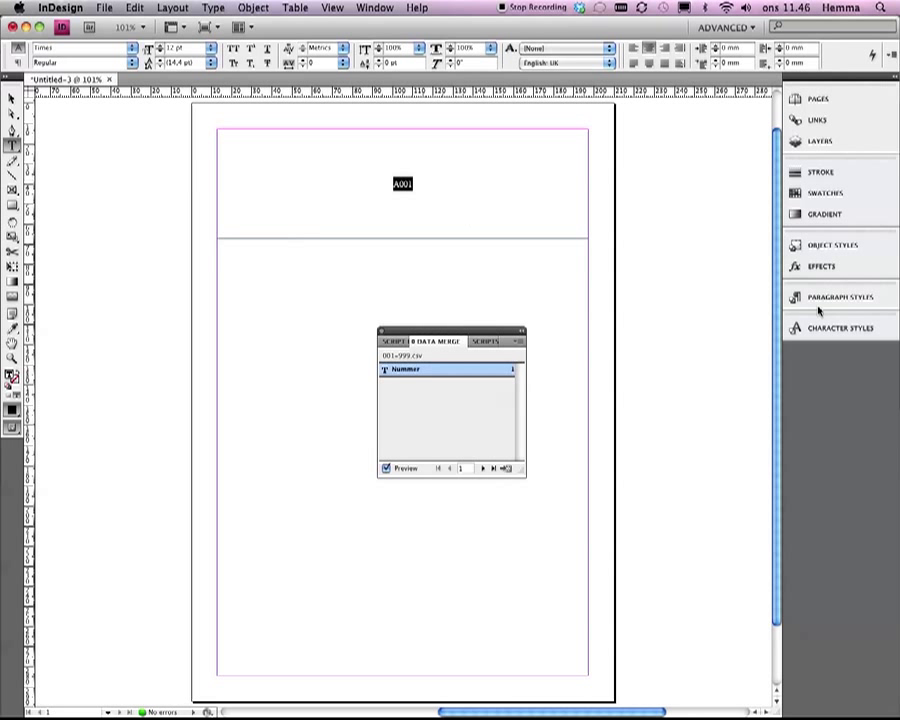
- Save the label's formatting as a new paragraph style named Text
{"action": "left_click", "coordinate": [792, 299]}
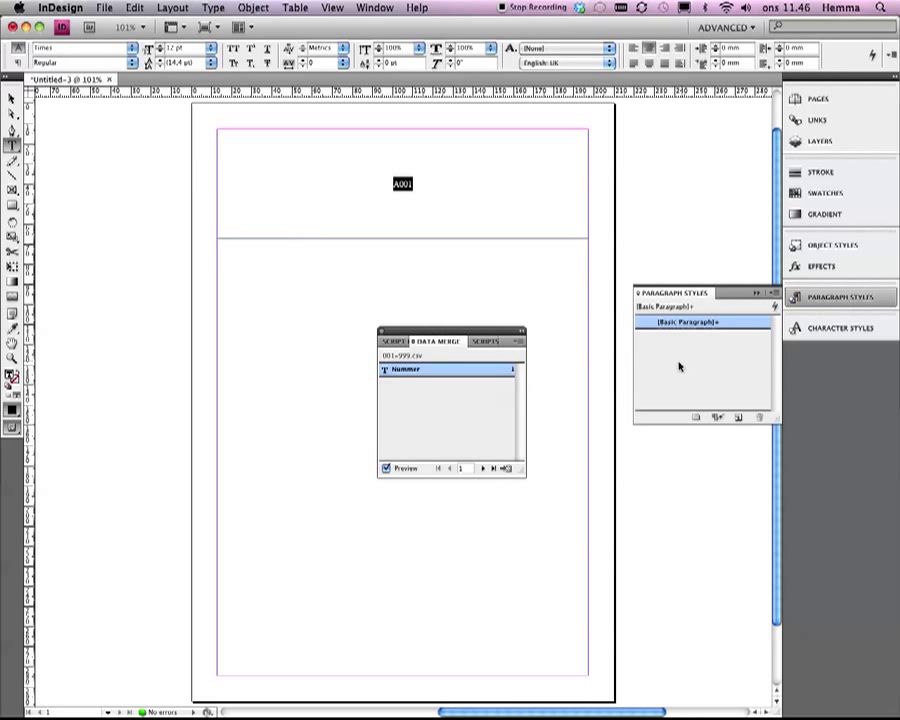
{"action": "left_click", "coordinate": [738, 417], "text": "alt"}
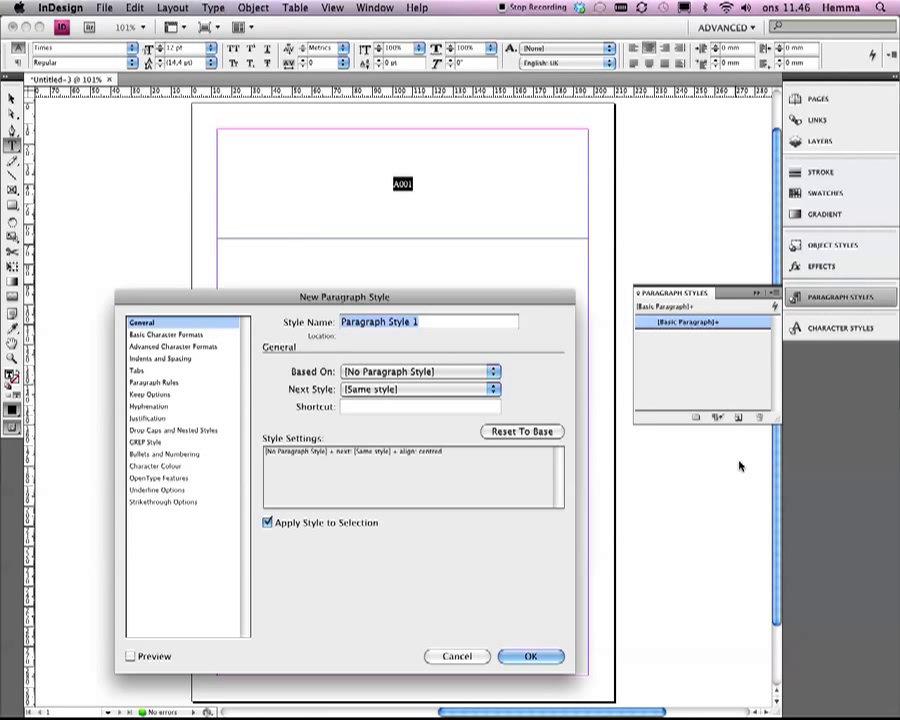
{"action": "type", "text": "Text"}
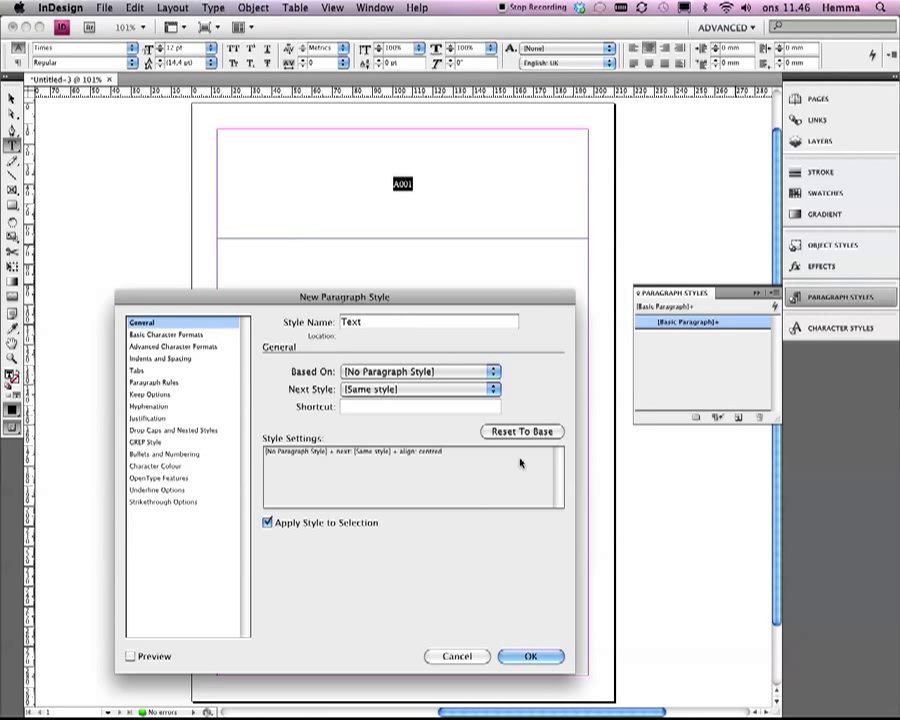
{"action": "left_click", "coordinate": [539, 655]}
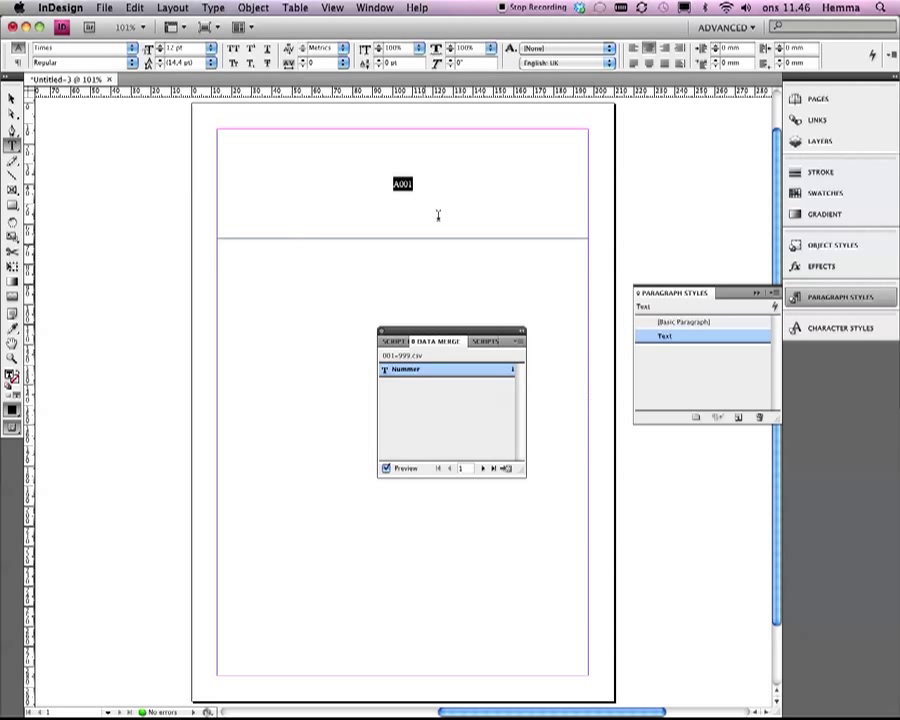
- Create a character style named Bokstav for the A prefix
{"action": "left_click", "coordinate": [392, 185]}
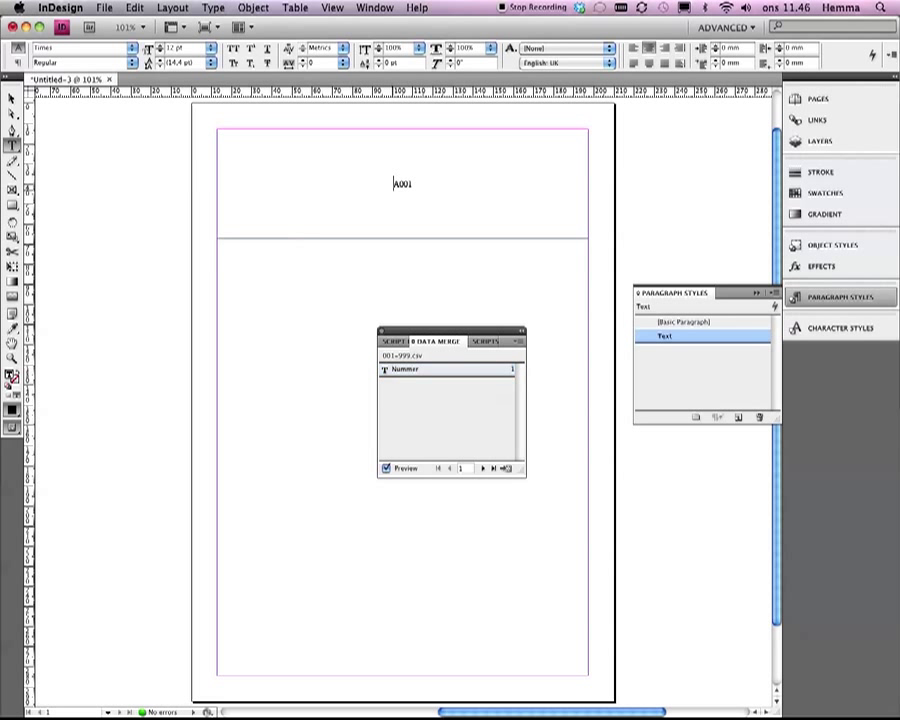
{"action": "left_click", "coordinate": [860, 330]}
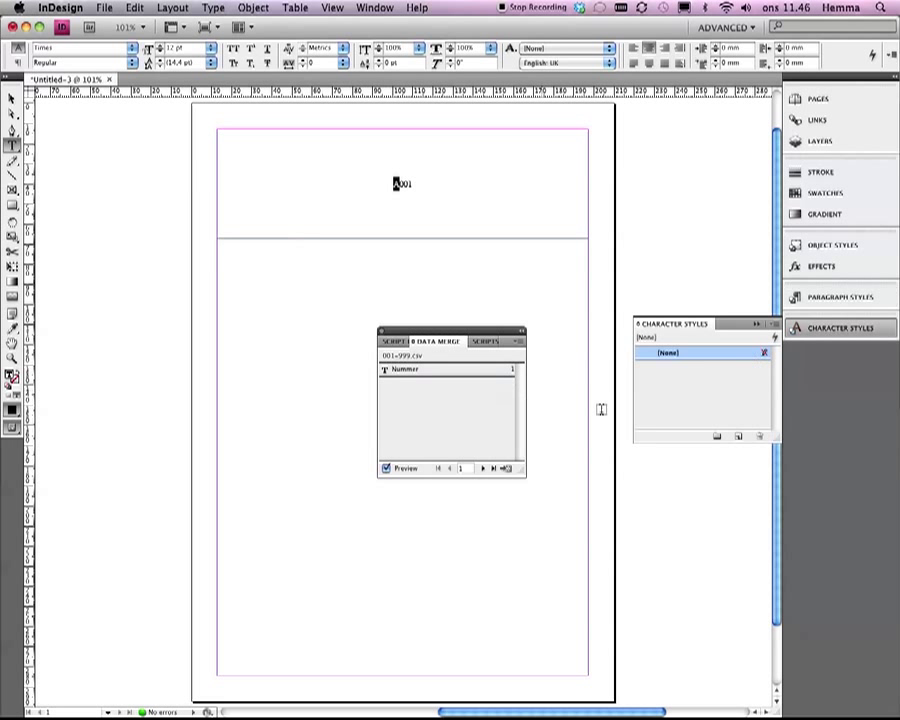
{"action": "left_click", "coordinate": [741, 438], "text": "alt"}
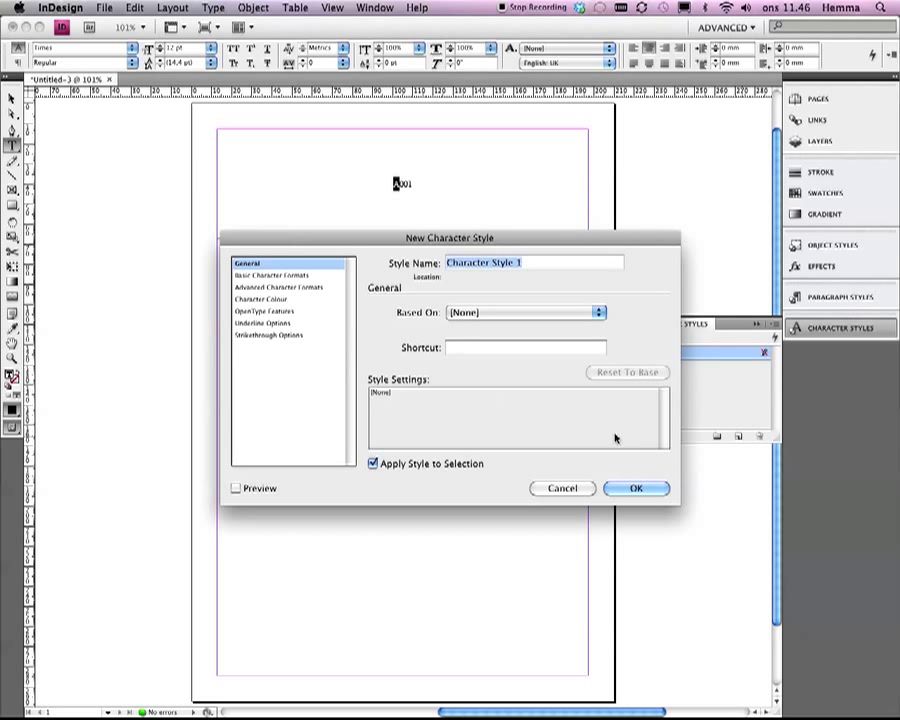
{"action": "type", "text": "stav"}
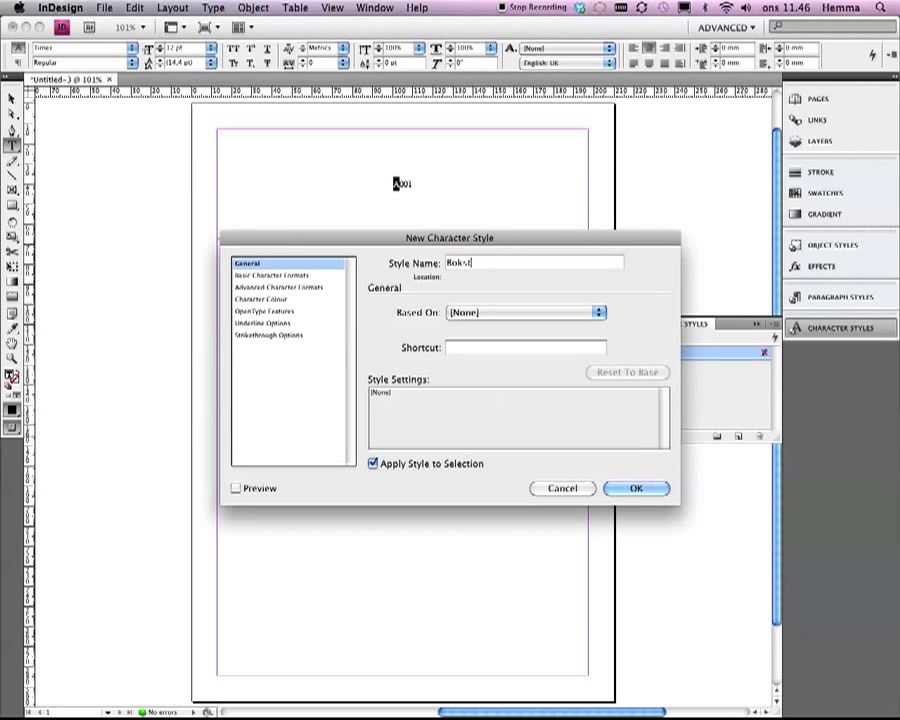
{"action": "key", "text": "Return"}
- With preview off, create a character style named Nummer for the <<Nummer>> field
{"action": "left_click", "coordinate": [405, 369]}
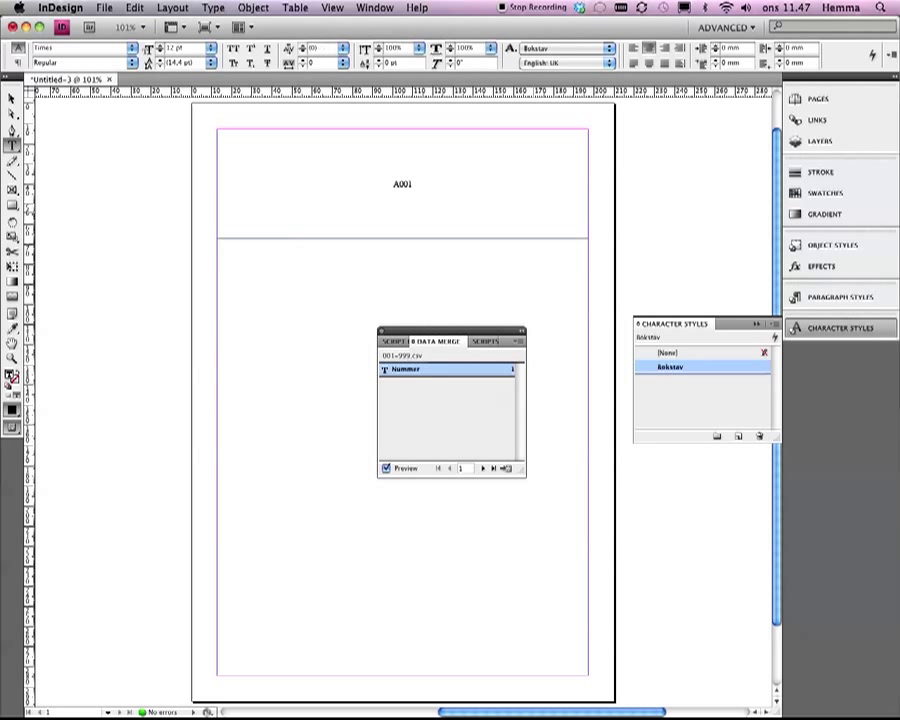
{"action": "left_click", "coordinate": [386, 468]}
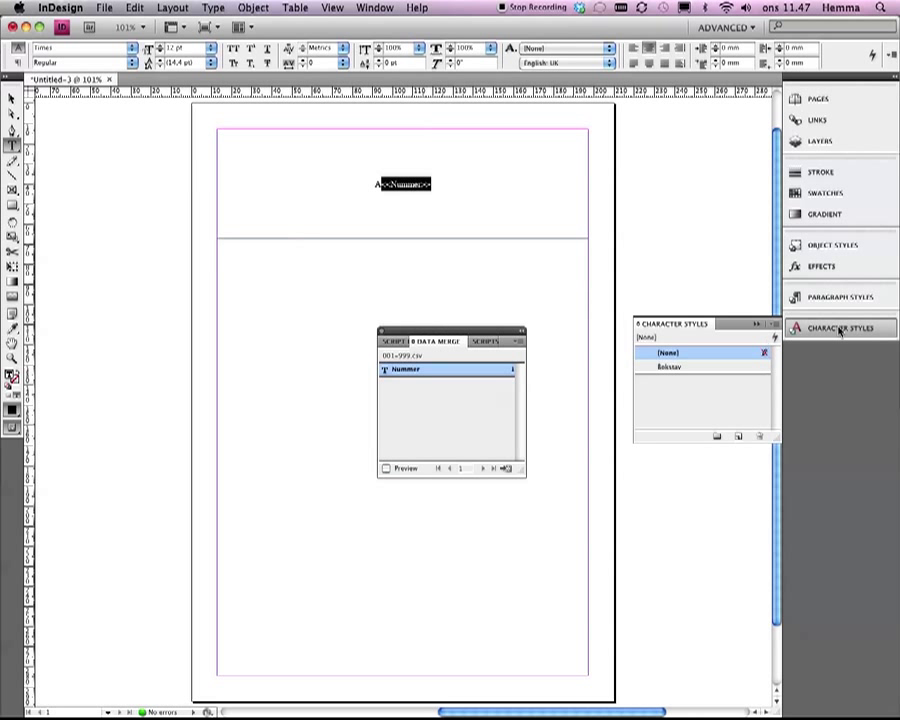
{"action": "left_click", "coordinate": [738, 436], "text": "alt"}
{"action": "type", "text": "Nummer"}
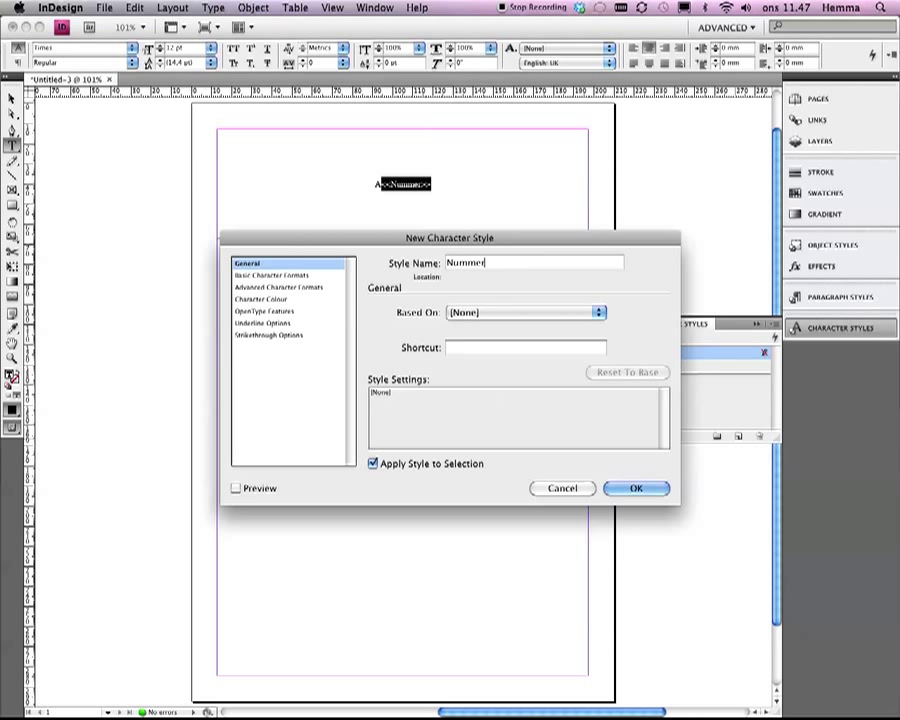
{"action": "key", "text": "Return"}
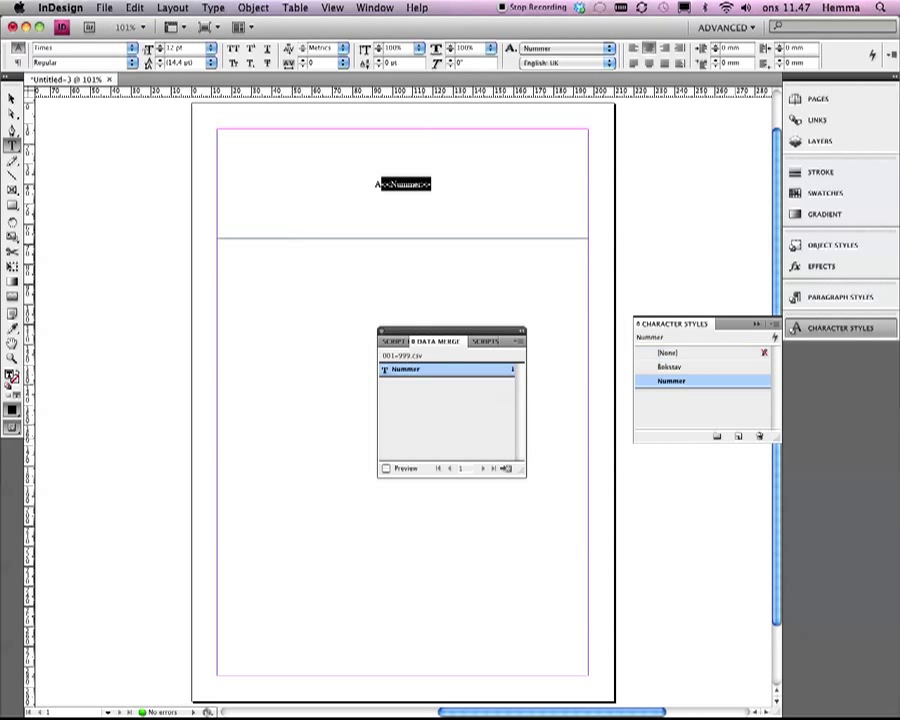
{"action": "left_click", "coordinate": [840, 297]}
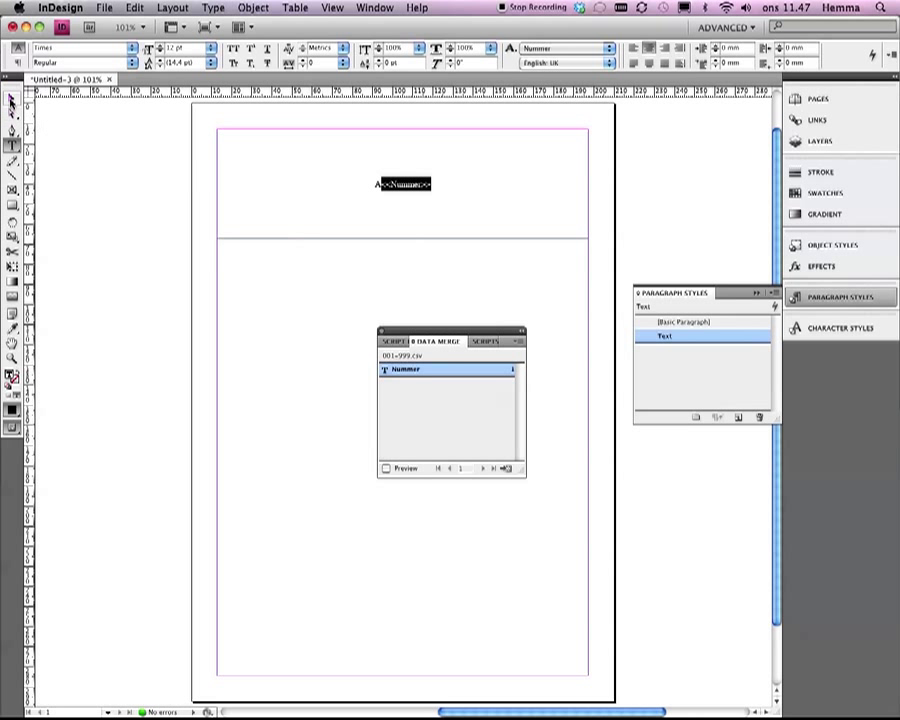
- Merge all records into a new document, stacking multiple labels per page with 12 mm margins
{"action": "left_click", "coordinate": [12, 97]}
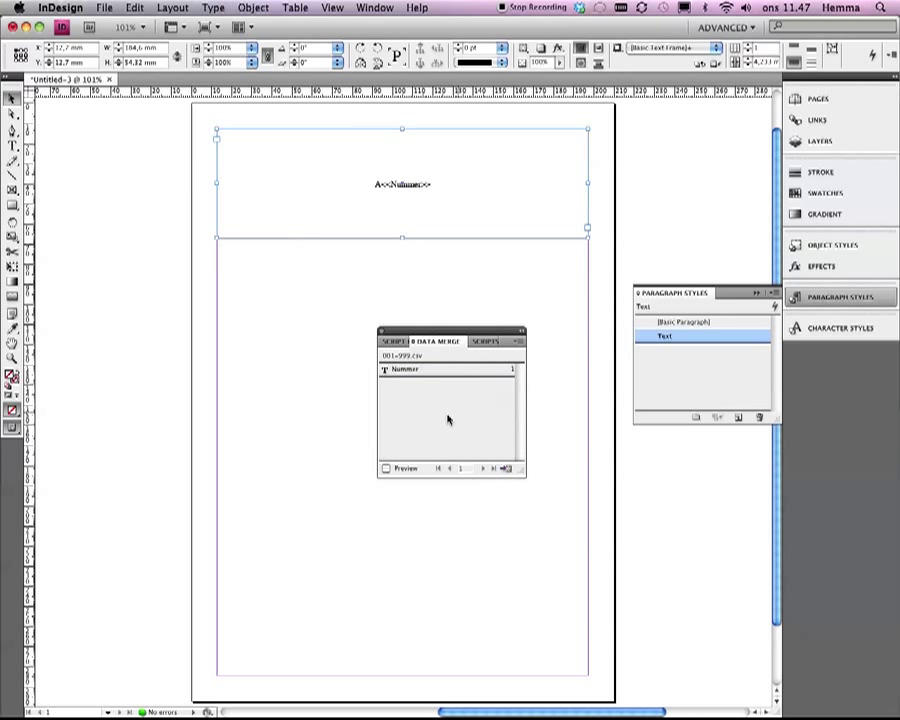
{"action": "left_click", "coordinate": [505, 469]}
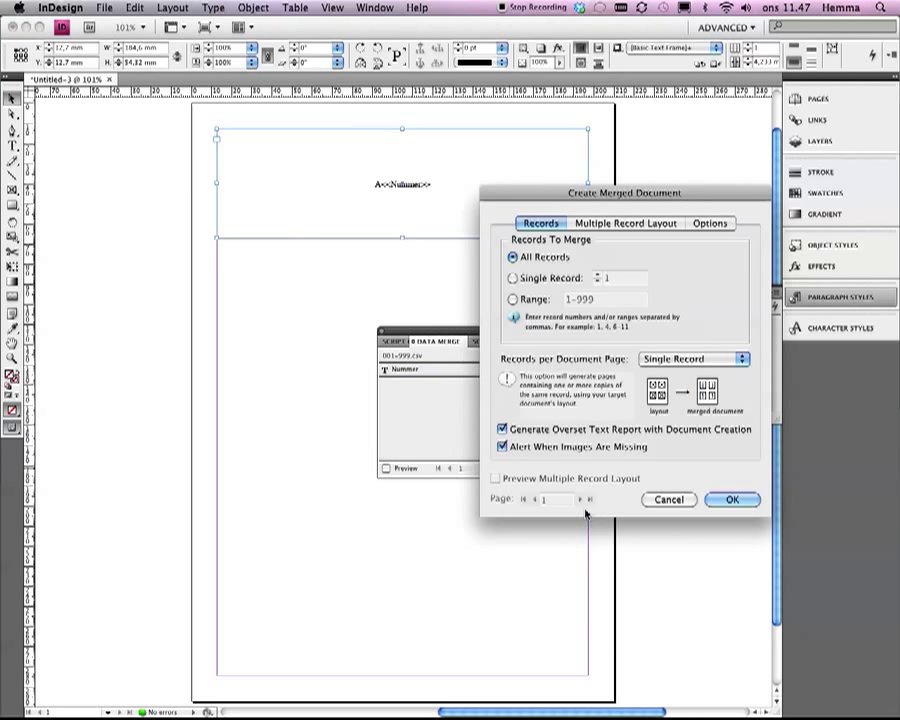
{"action": "left_click", "coordinate": [667, 360]}
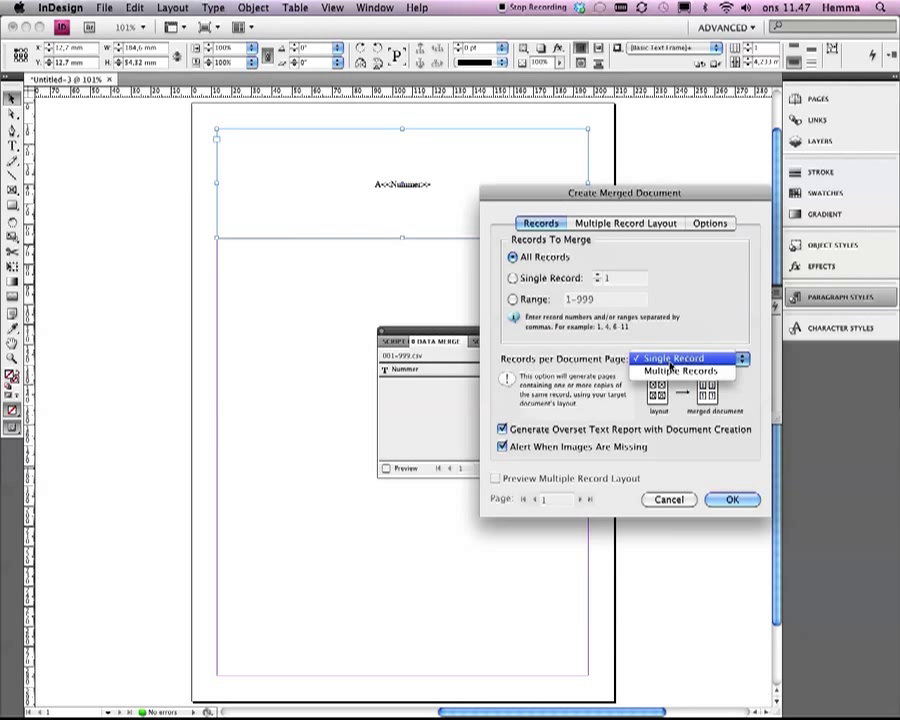
{"action": "left_click", "coordinate": [700, 370]}
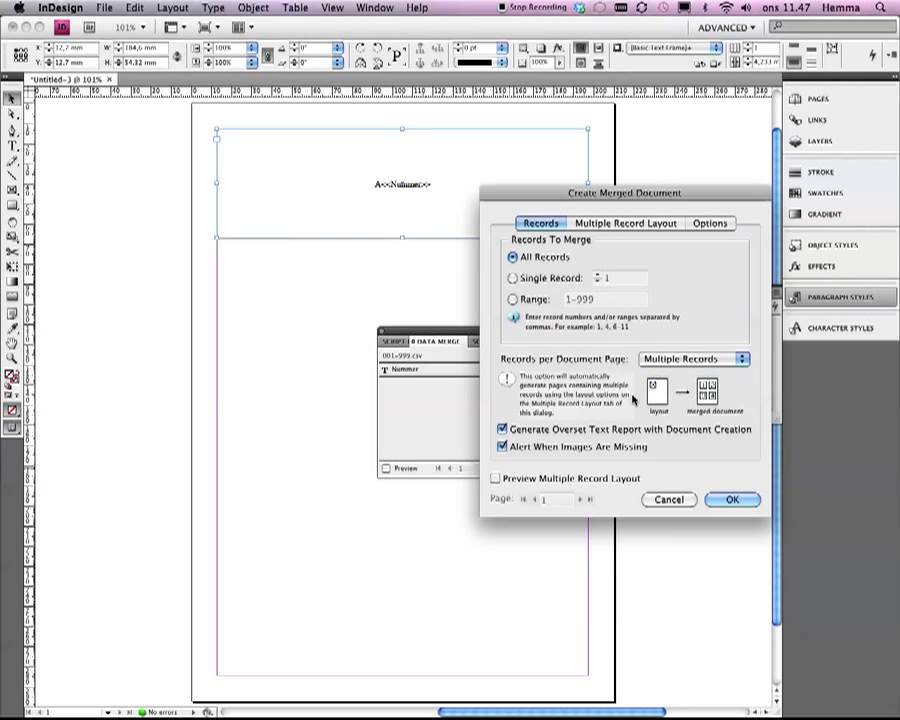
{"action": "left_click", "coordinate": [580, 224]}
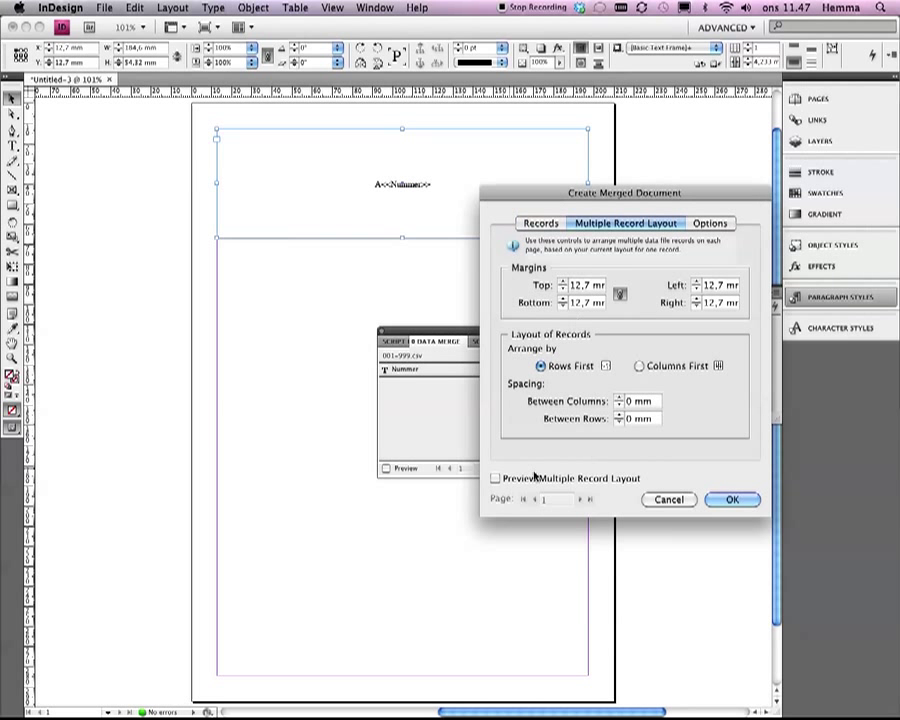
{"action": "left_click", "coordinate": [495, 478]}
{"action": "left_click", "coordinate": [563, 289]}
{"action": "left_click", "coordinate": [563, 289]}
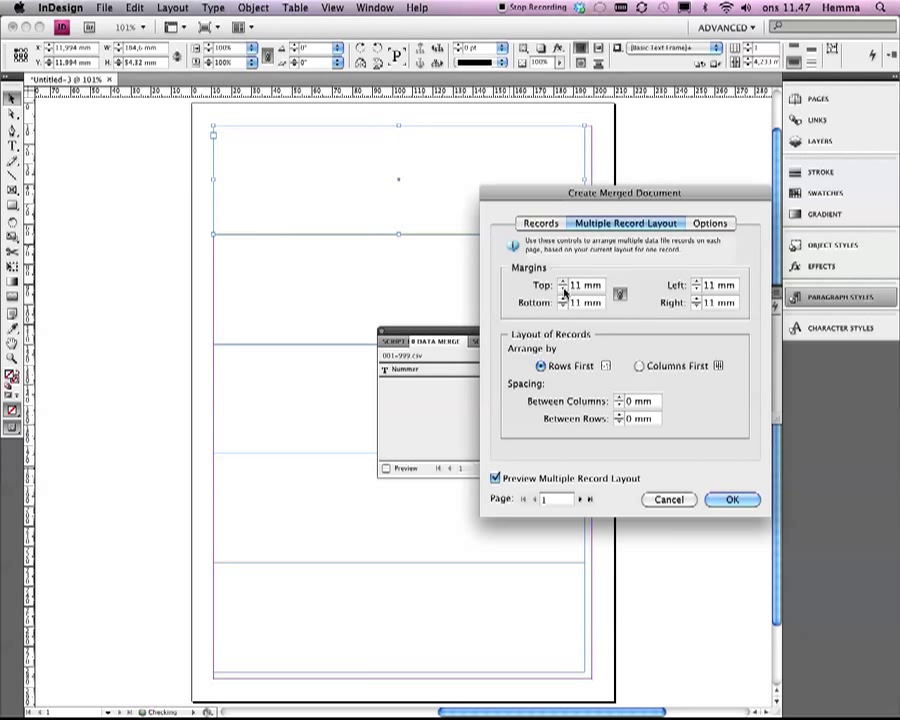
{"action": "left_click", "coordinate": [562, 284]}
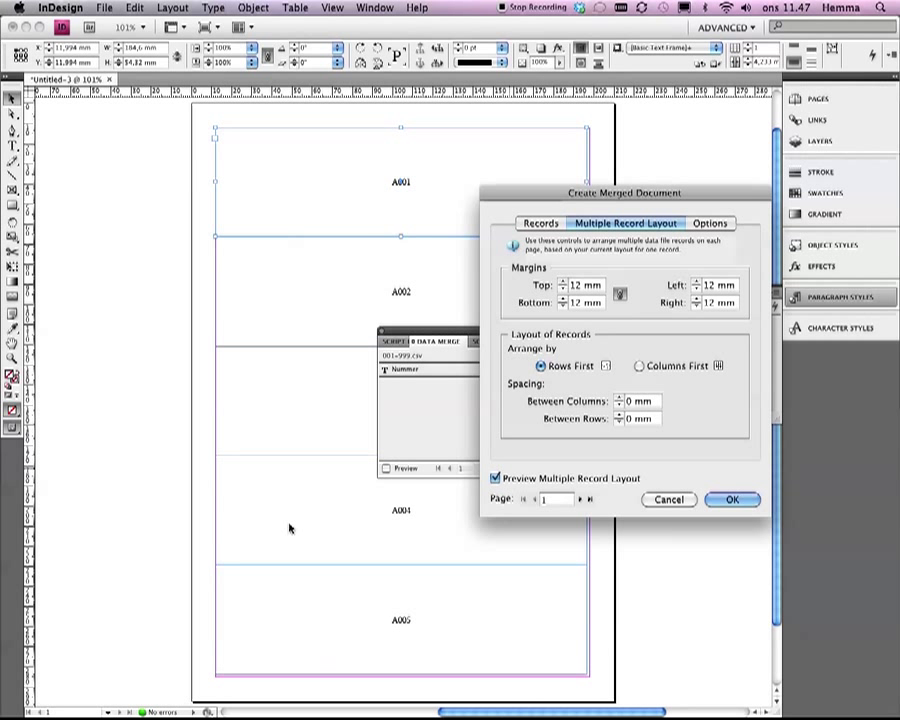
{"action": "left_click", "coordinate": [734, 497]}
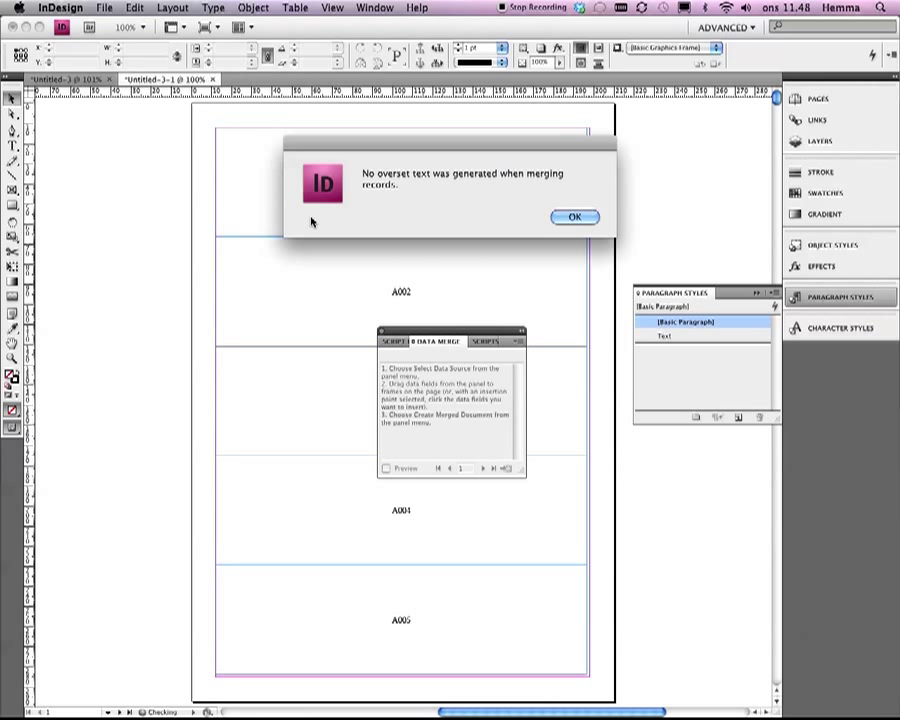
- Dismiss the overset notice, check page 200 ends with A999, then return to page 1
{"action": "left_click", "coordinate": [578, 217]}
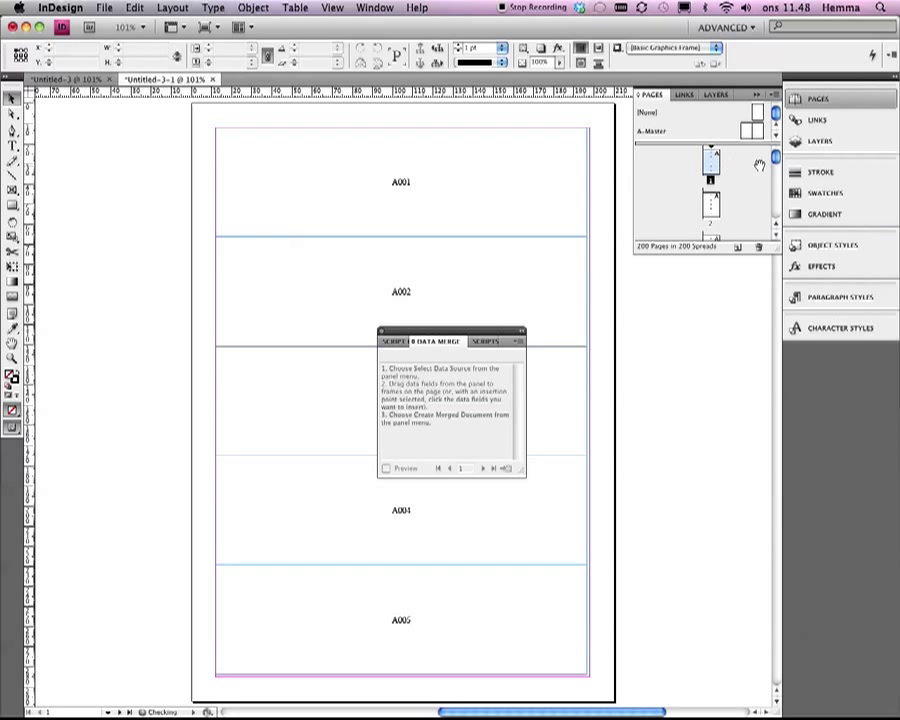
{"action": "left_click_drag", "start_coordinate": [776, 160], "coordinate": [776, 237]}
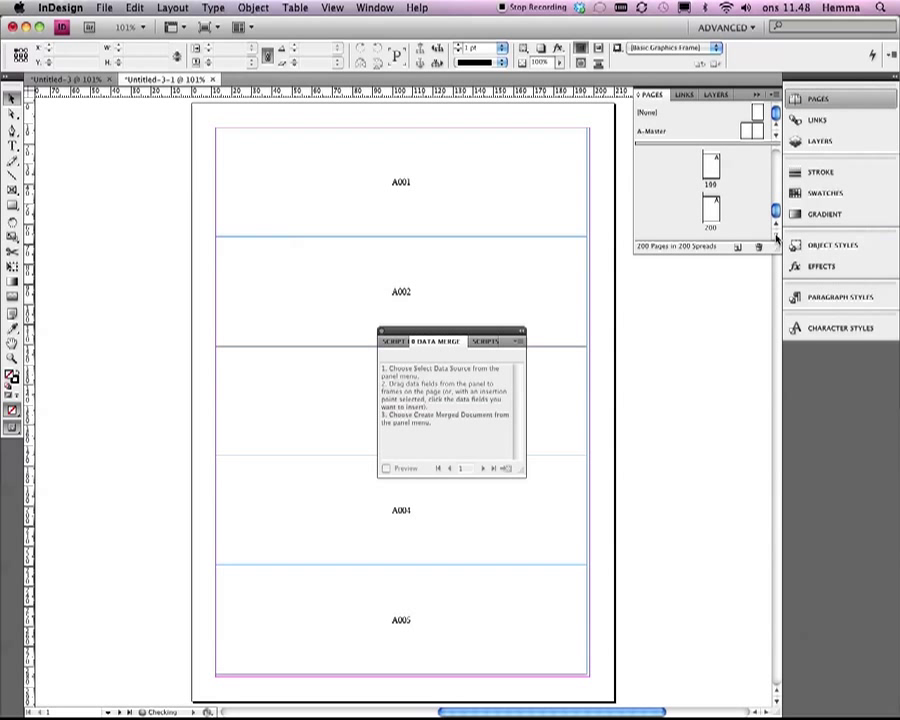
{"action": "double_click", "coordinate": [711, 216]}
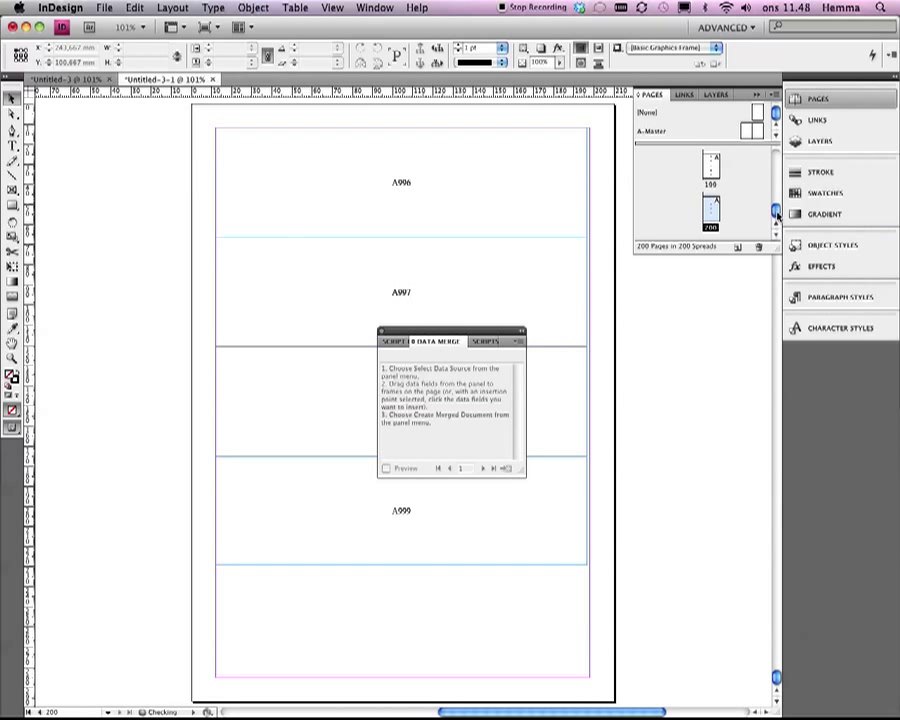
{"action": "left_click_drag", "start_coordinate": [777, 212], "coordinate": [776, 156]}
{"action": "double_click", "coordinate": [709, 166]}
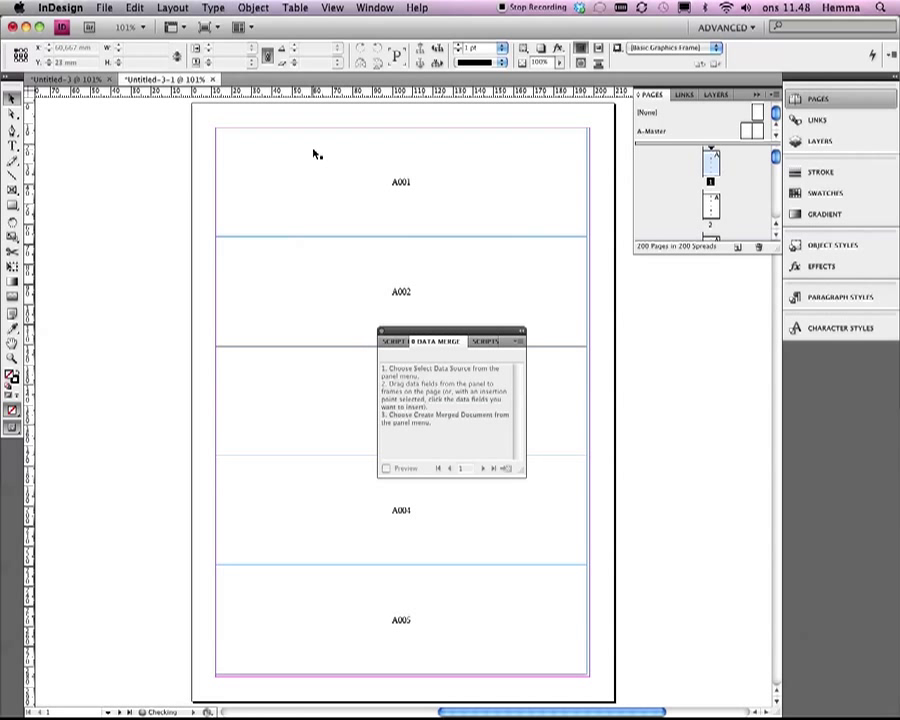
- Use Find/Change on the whole Document to replace all 999 'A' prefixes with 'B'
{"action": "key", "text": "super+z"}
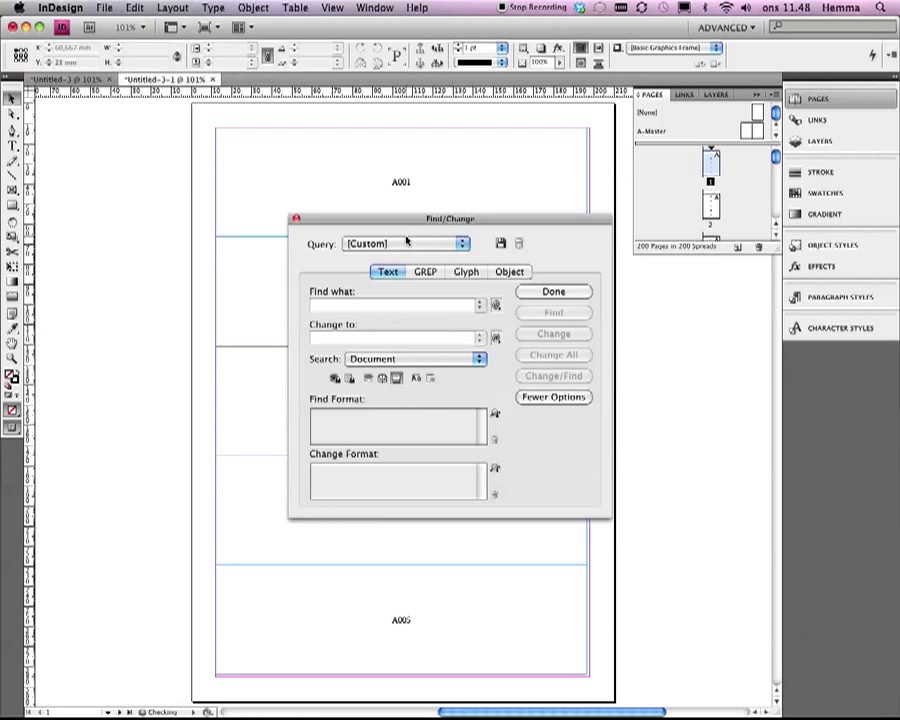
{"action": "type", "text": "A"}
{"action": "left_click", "coordinate": [347, 335]}
{"action": "type", "text": "B"}
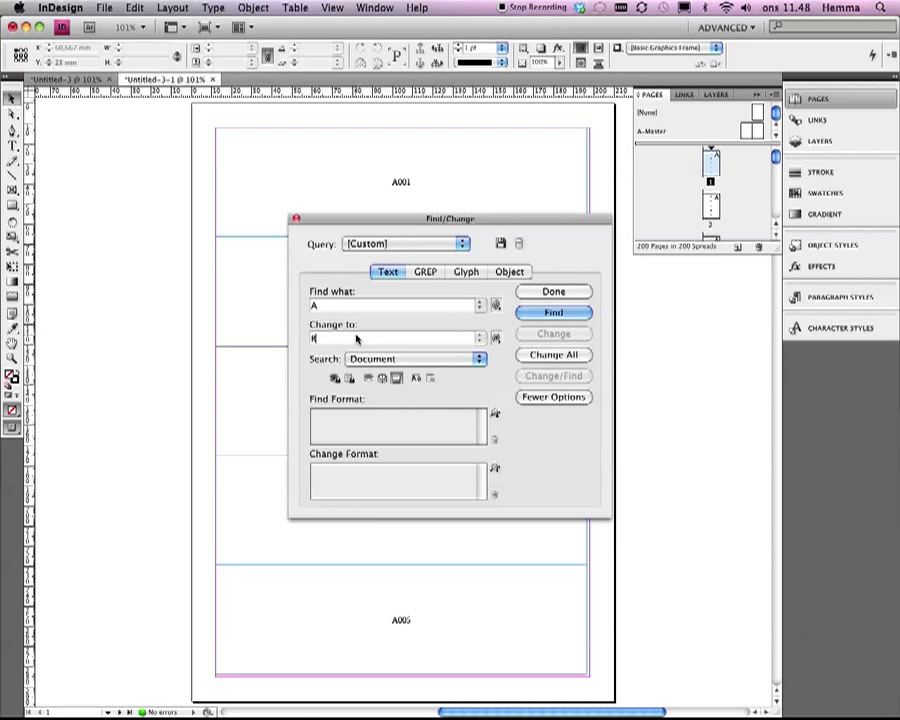
{"action": "left_click", "coordinate": [415, 358]}
{"action": "left_click", "coordinate": [415, 358]}
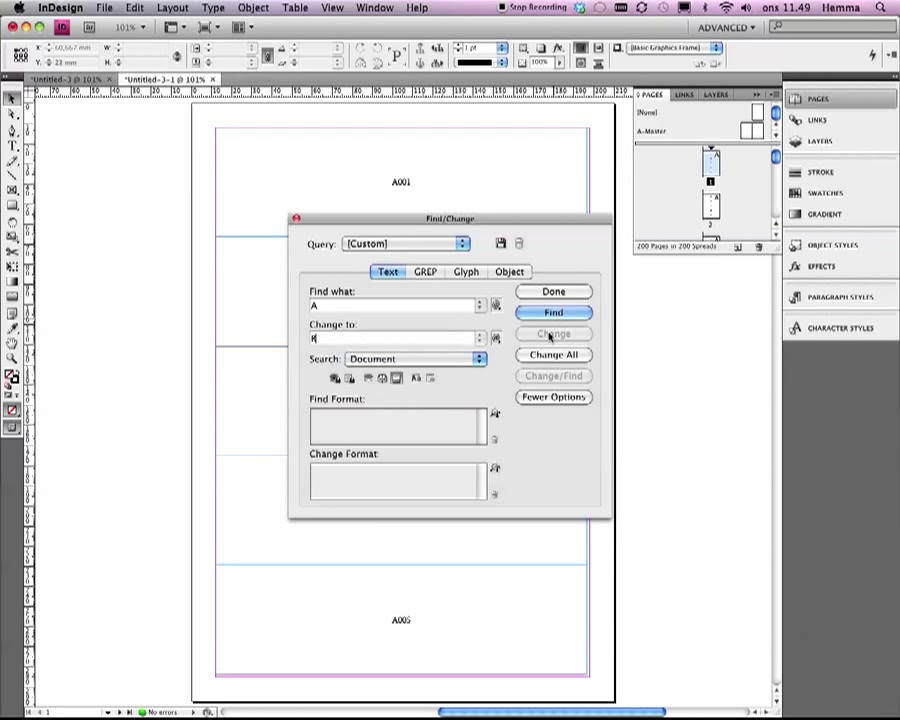
{"action": "left_click", "coordinate": [552, 356]}
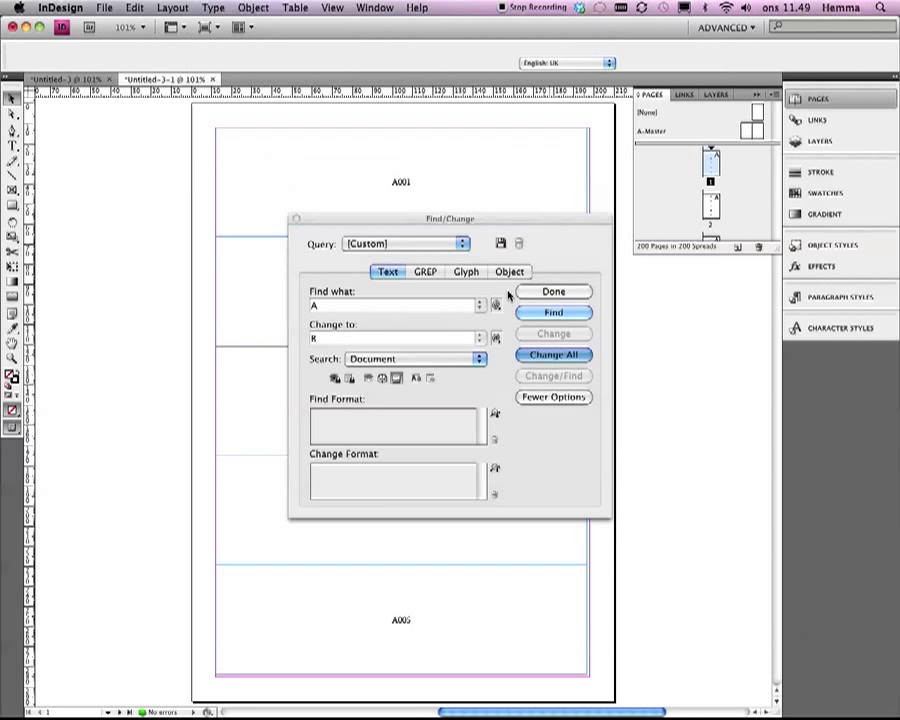
{"action": "key", "text": "Return"}
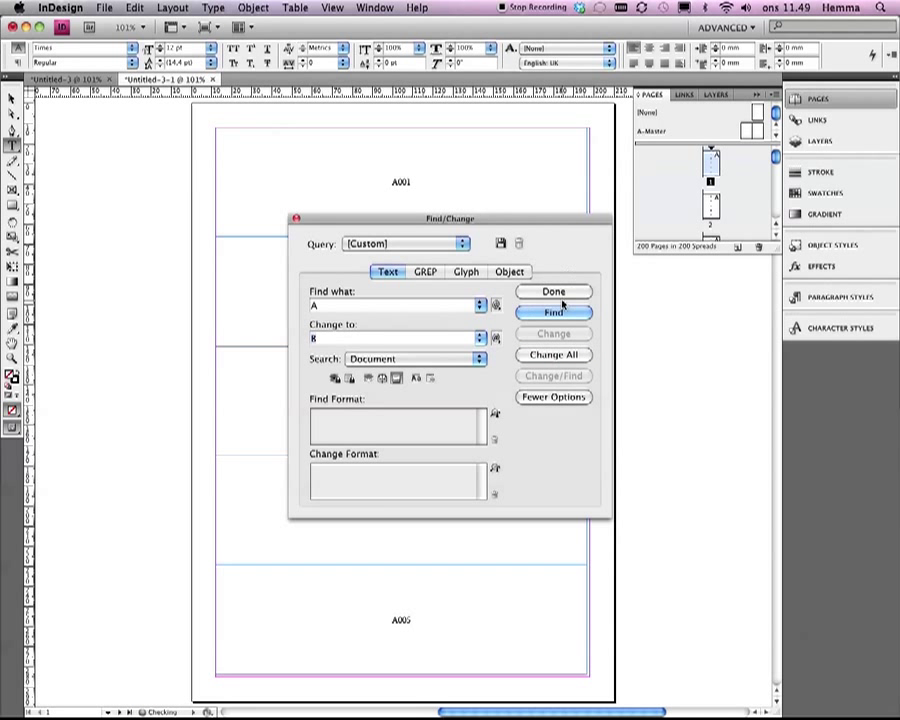
{"action": "left_click", "coordinate": [553, 291]}
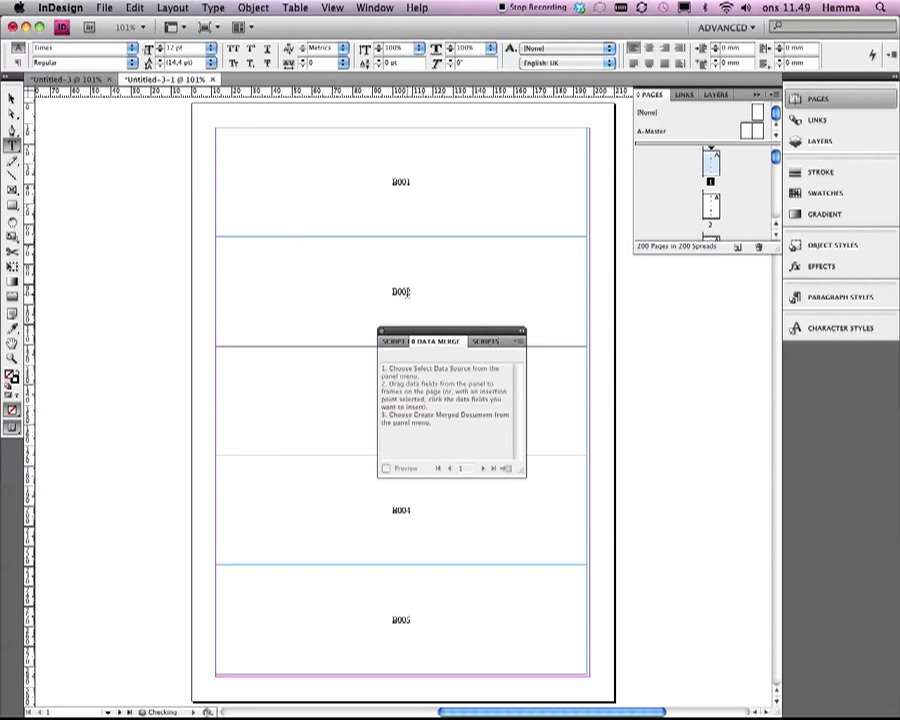